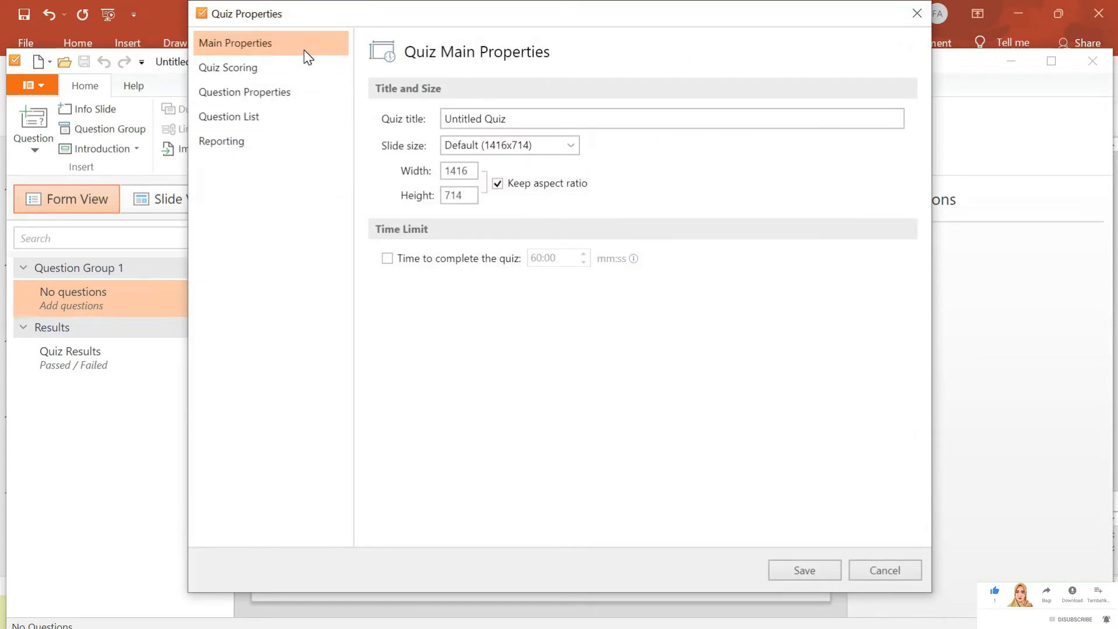
Step: Set the quiz title to "Latihan Soal"
{"action": "left_click", "coordinate": [508, 119]}
{"action": "triple_click", "coordinate": [513, 119]}
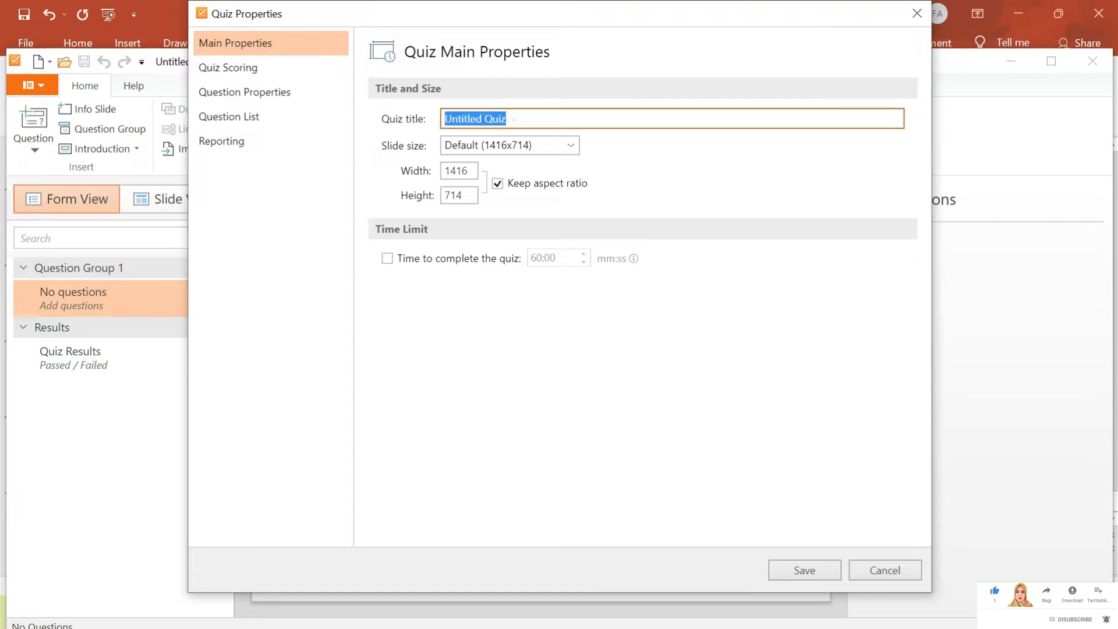
{"action": "type", "text": "Lat"}
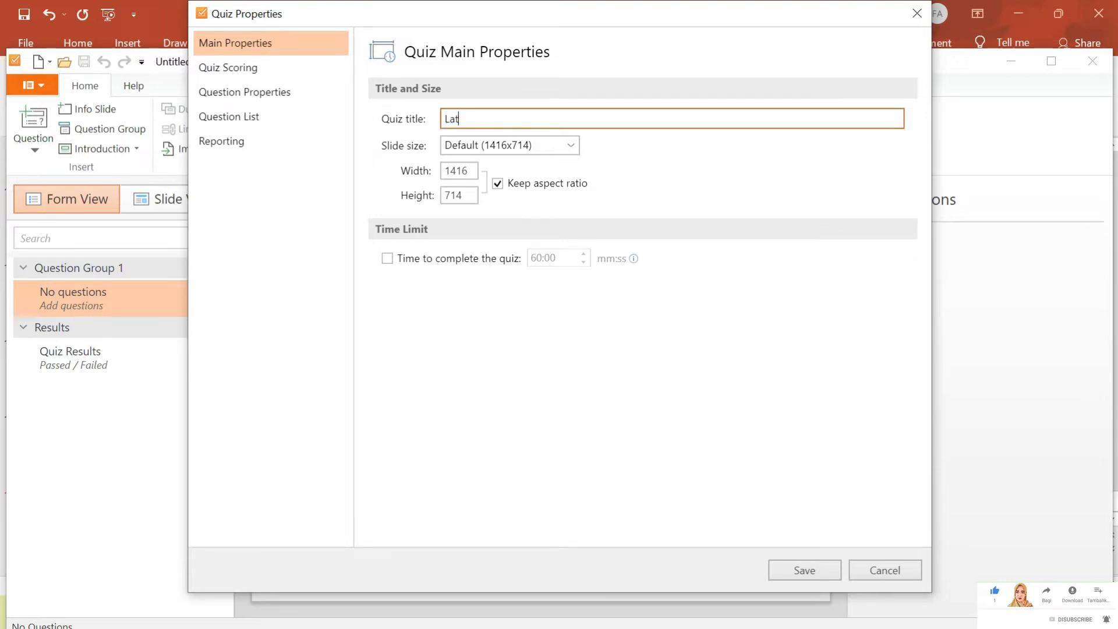
{"action": "type", "text": "ihan Soal"}
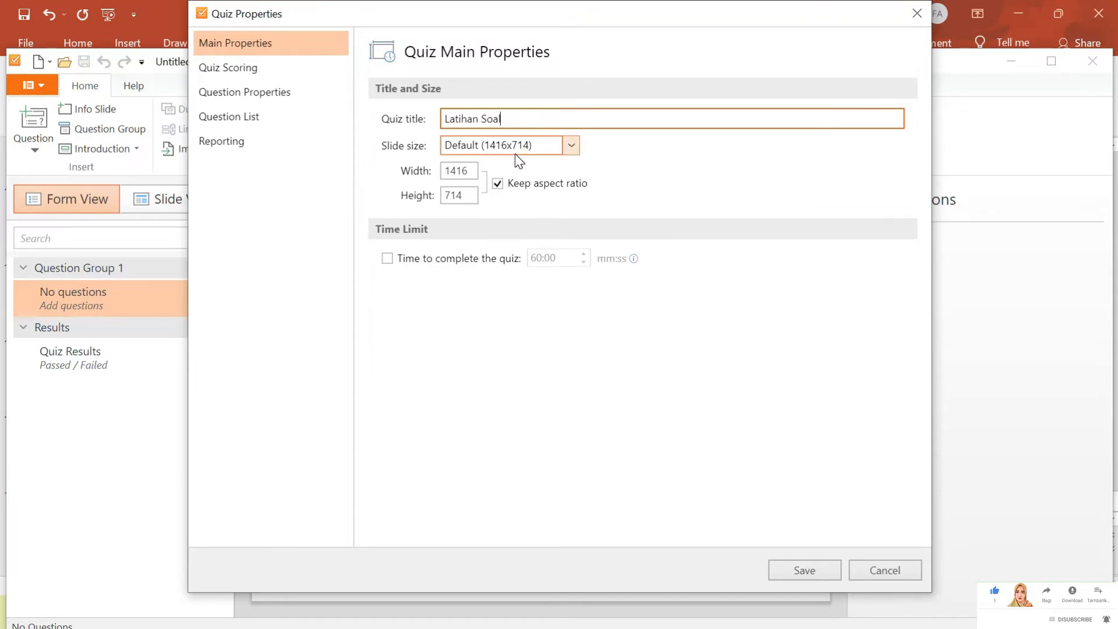
Step: Review the quiz scoring settings, including the available units for the passing score
{"action": "left_click", "coordinate": [276, 75]}
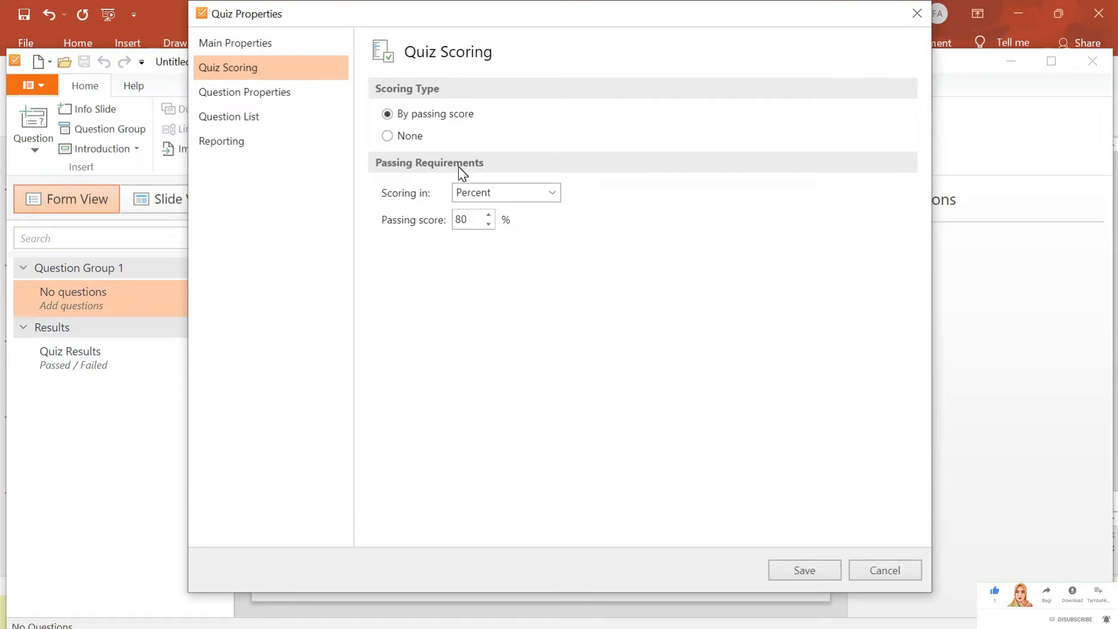
{"action": "left_click", "coordinate": [482, 191]}
{"action": "left_click", "coordinate": [482, 191]}
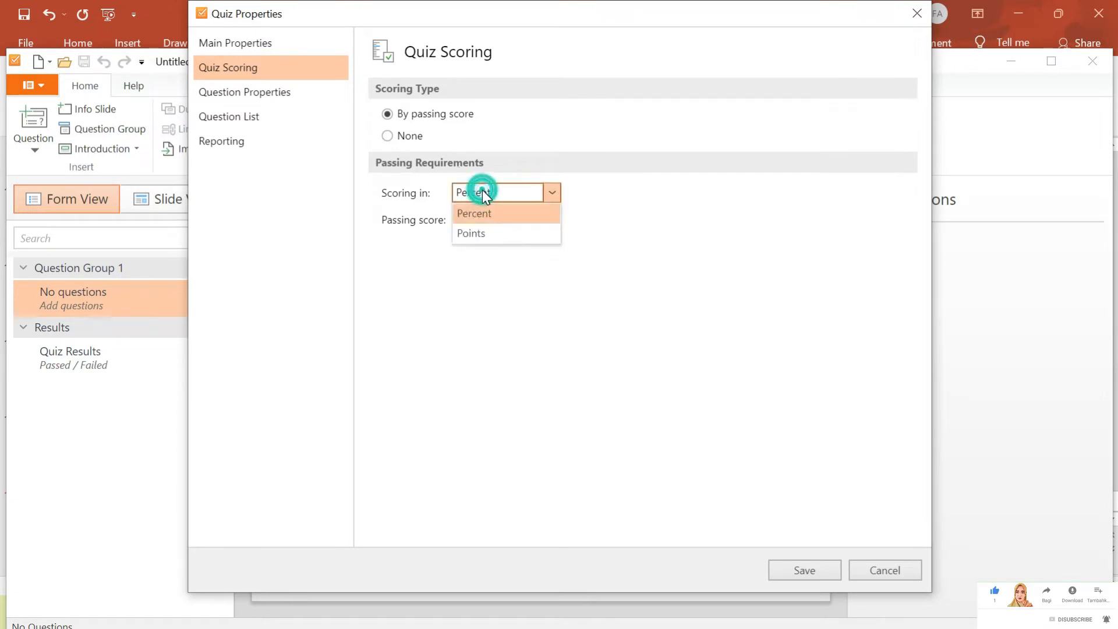
{"action": "left_click", "coordinate": [482, 192]}
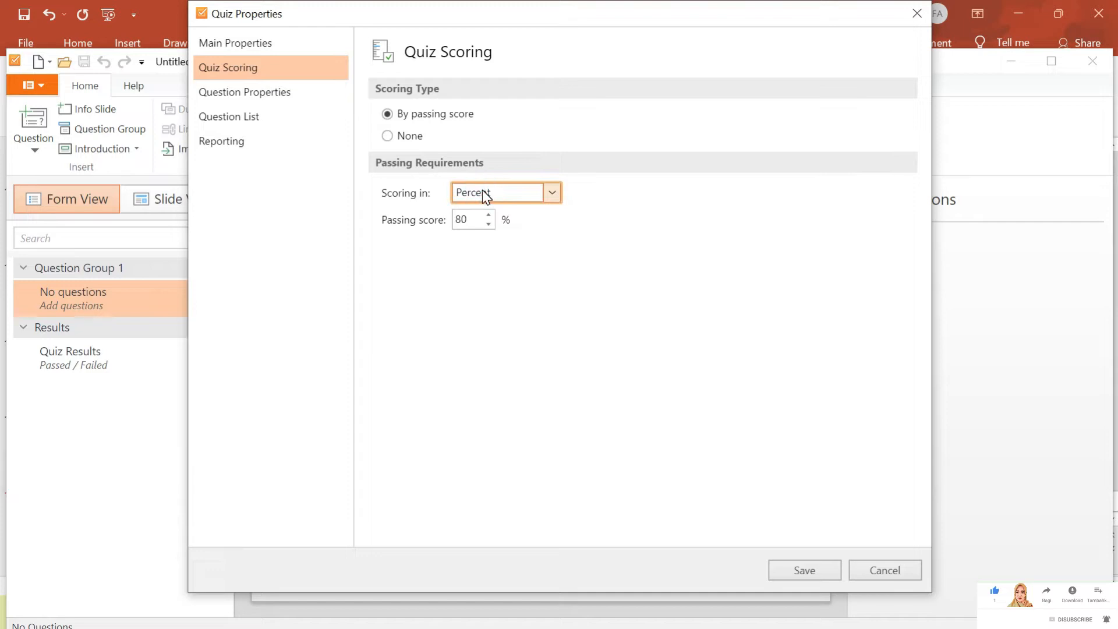
{"action": "left_click", "coordinate": [482, 191]}
{"action": "left_click", "coordinate": [482, 191]}
Step: Set the question feedback to "Selamat Jawaban Benar" for correct and "Maaf Jawaban Salah" for incorrect answers, and apply the settings to all questions
{"action": "left_click", "coordinate": [293, 99]}
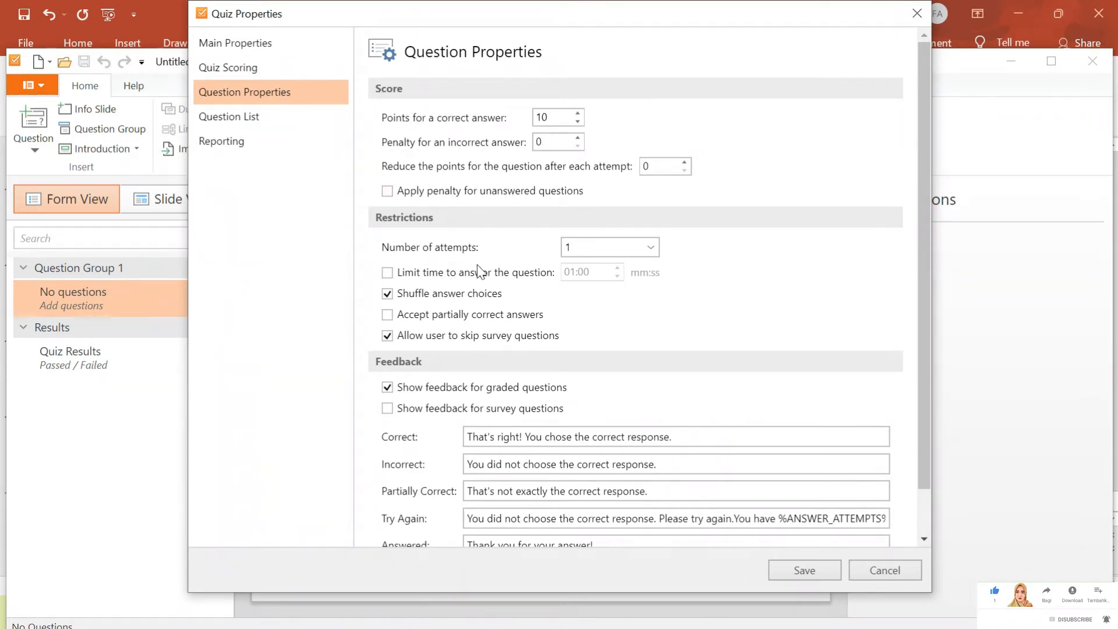
{"action": "scroll", "coordinate": [479, 273], "scroll_direction": "down", "scroll_amount": 2}
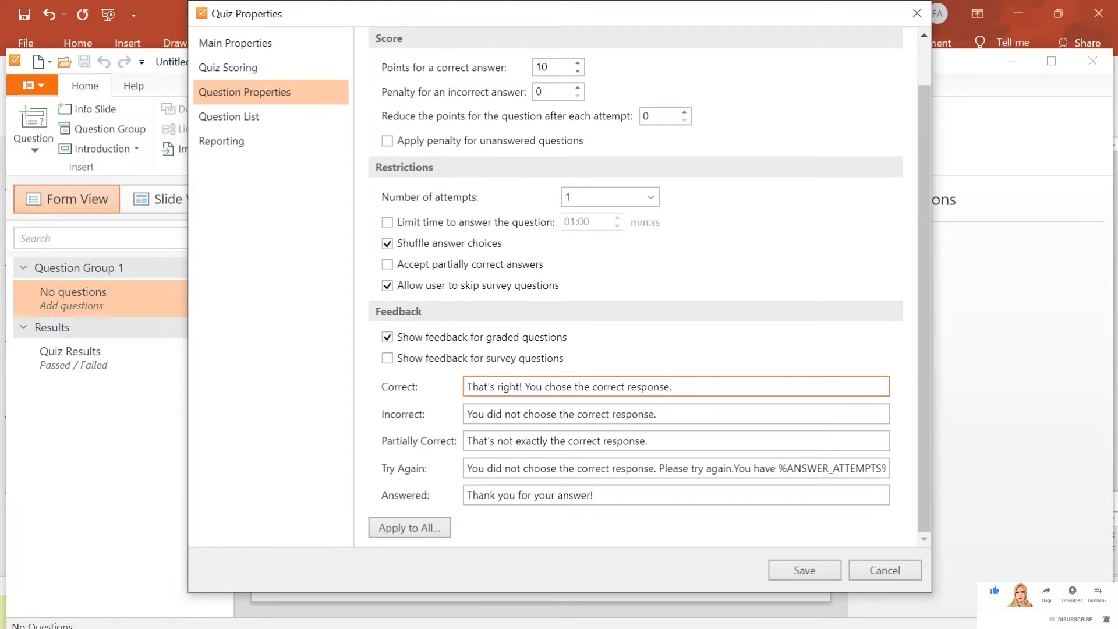
{"action": "triple_click", "coordinate": [470, 386]}
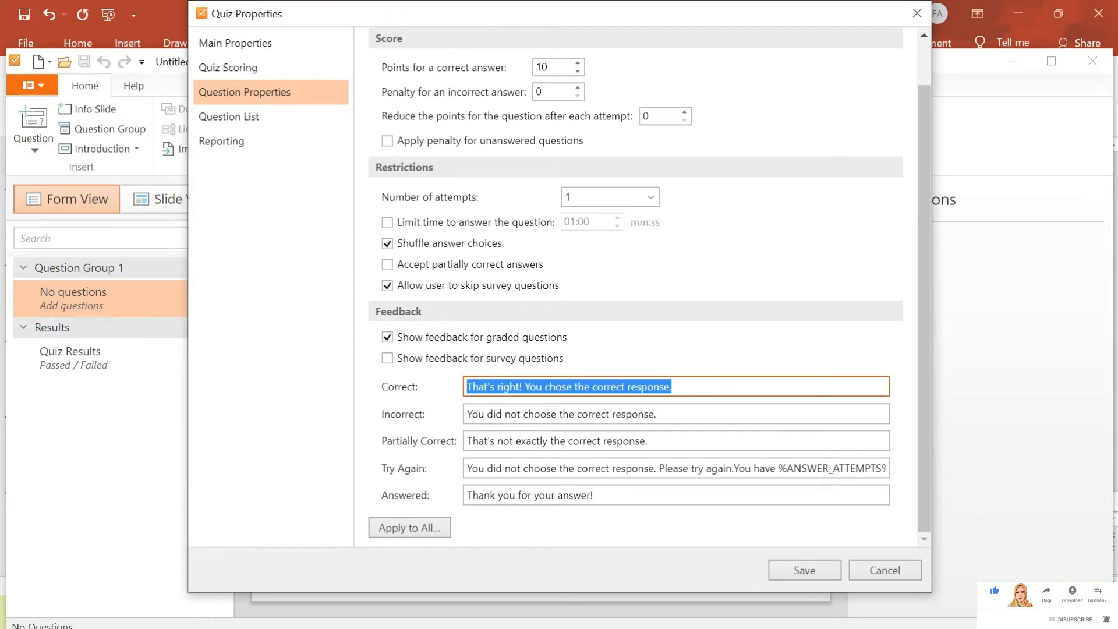
{"action": "type", "text": "Selamat Jawaban Benar"}
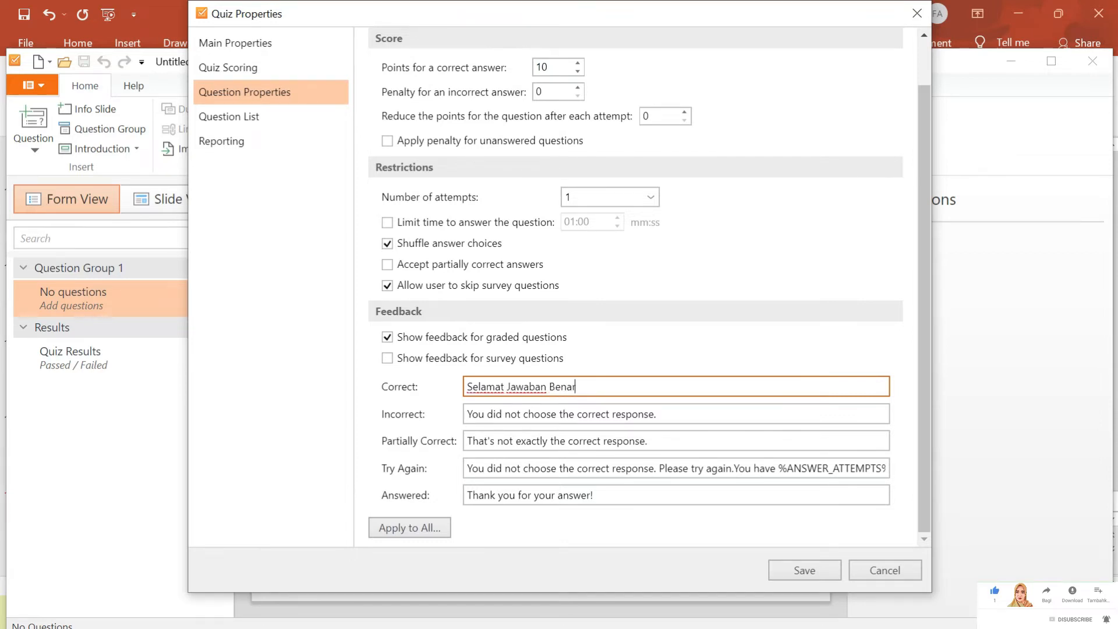
{"action": "triple_click", "coordinate": [496, 414]}
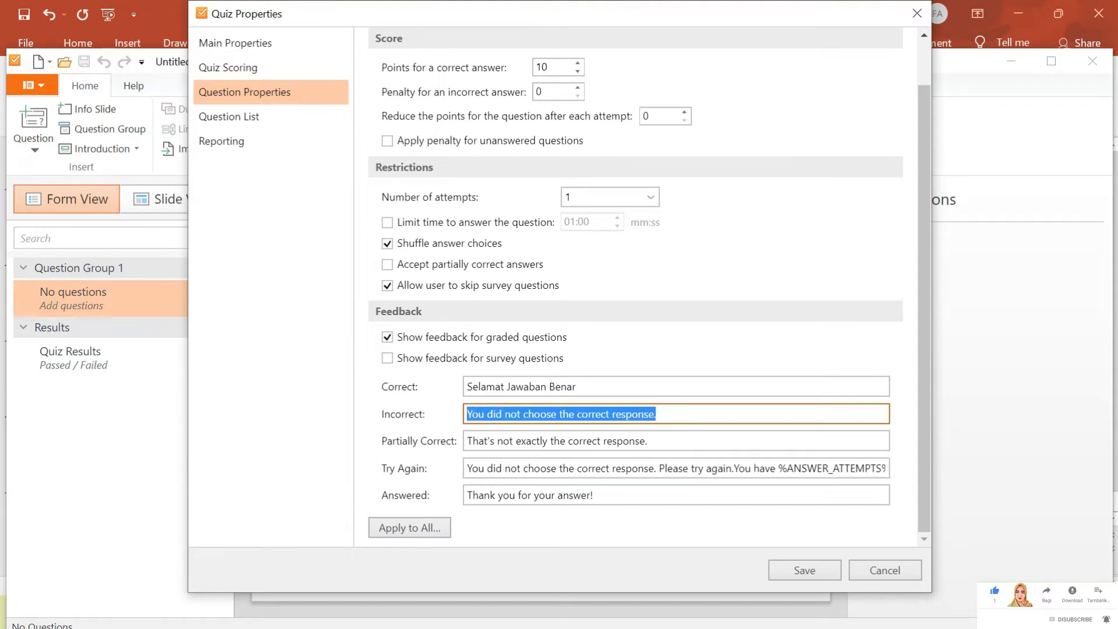
{"action": "type", "text": "Maaf "}
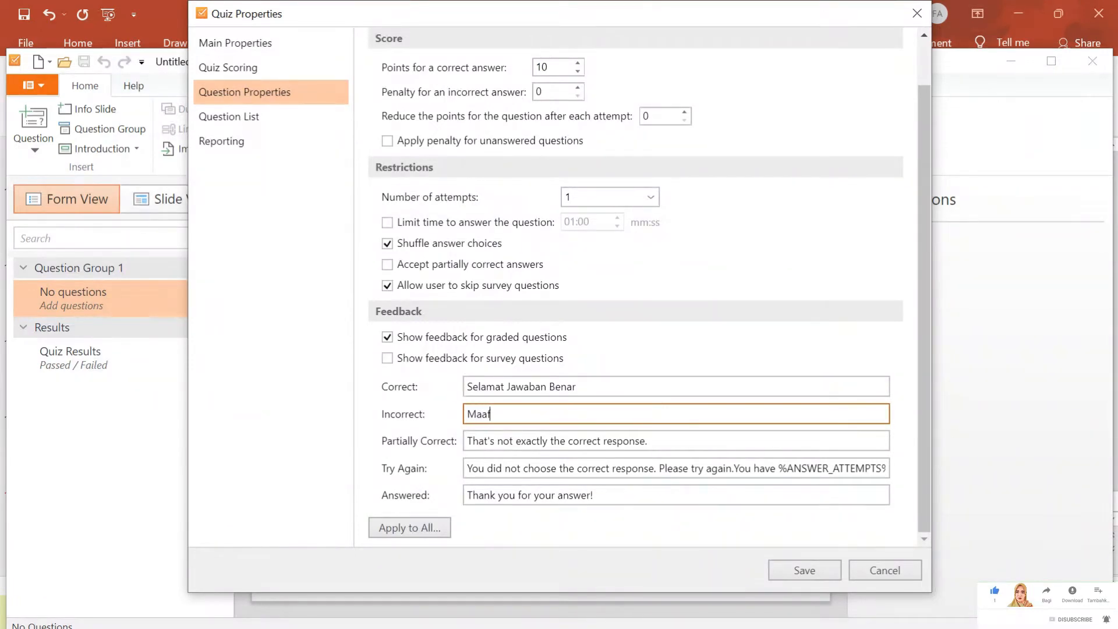
{"action": "type", "text": "Jawaban Salah"}
{"action": "left_click", "coordinate": [418, 529]}
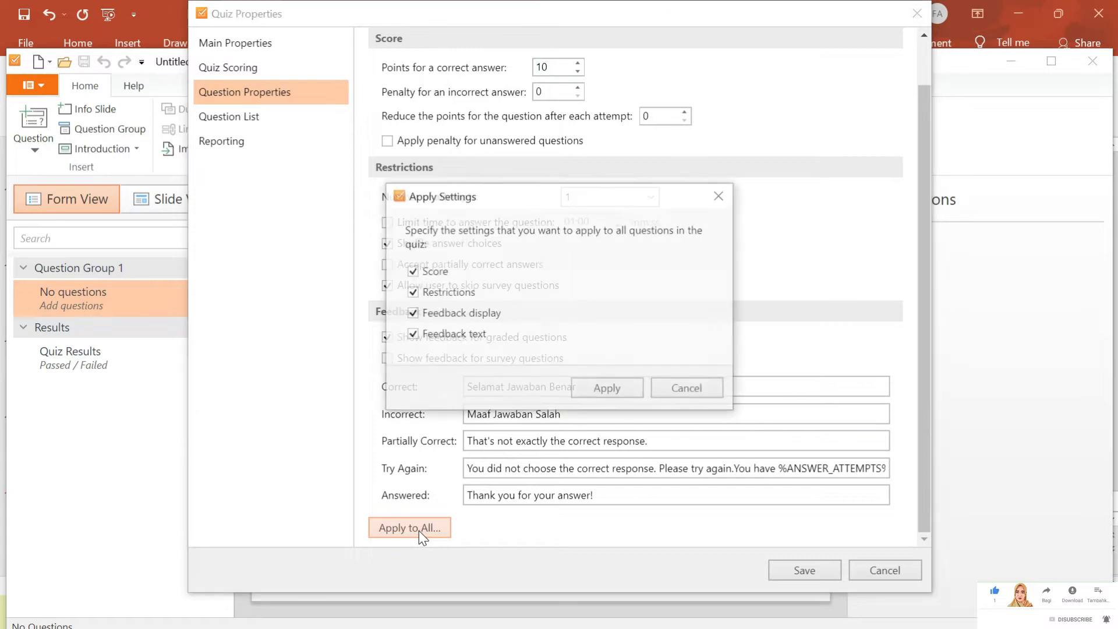
{"action": "left_click", "coordinate": [599, 389]}
Step: Set the points for a correct answer to 20 and save the quiz properties
{"action": "scroll", "coordinate": [656, 367], "scroll_direction": "up", "scroll_amount": 2}
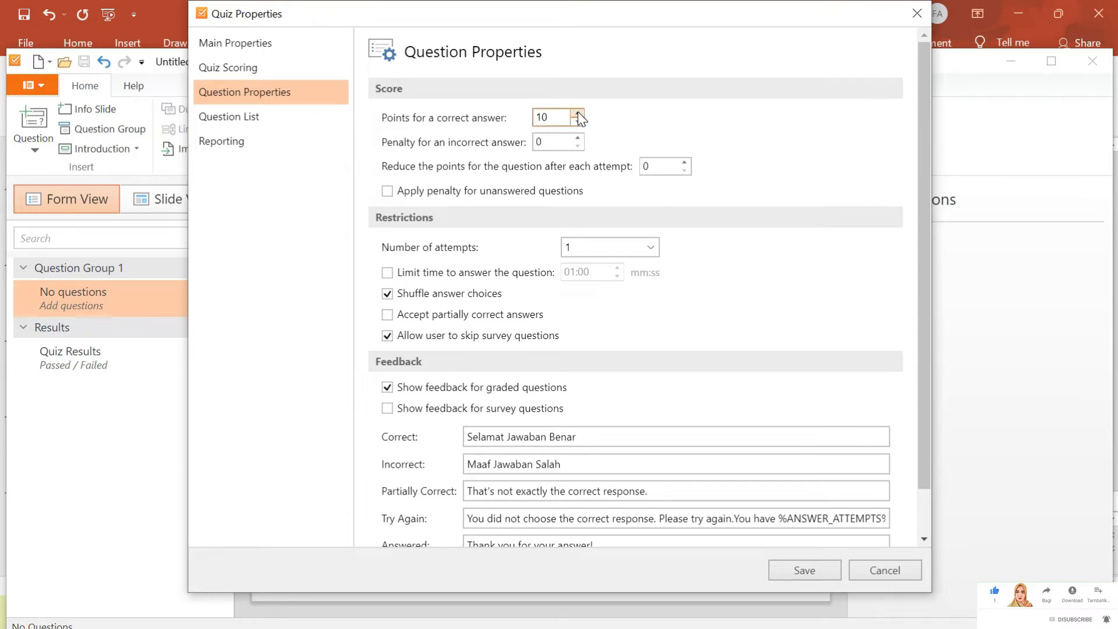
{"action": "double_click", "coordinate": [558, 117]}
{"action": "type", "text": "20"}
{"action": "left_click", "coordinate": [576, 143]}
{"action": "left_click", "coordinate": [805, 570]}
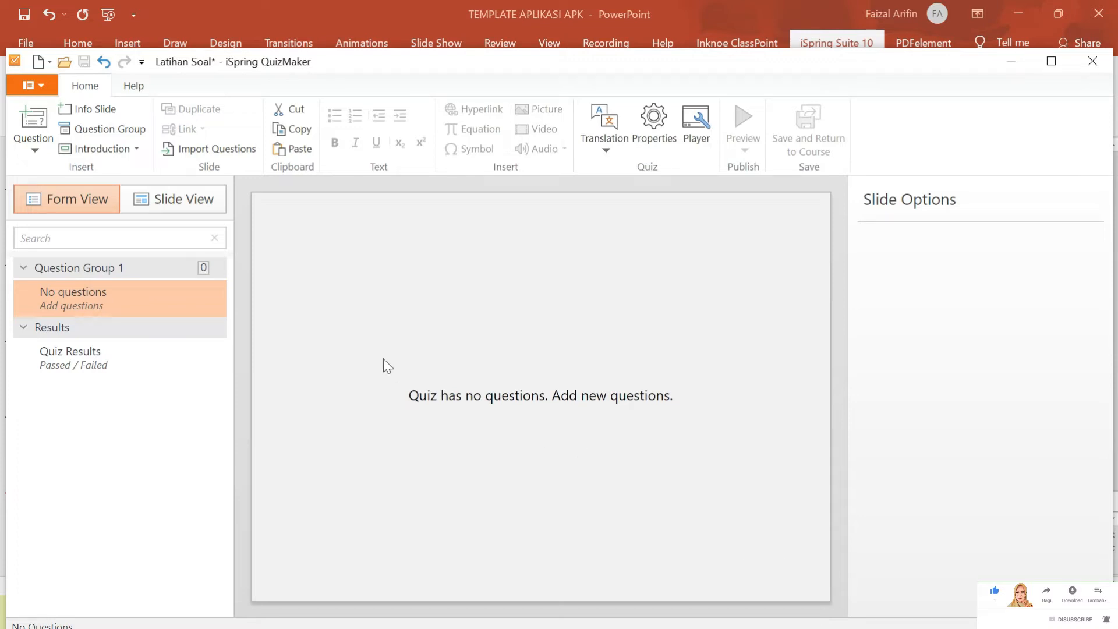
Step: Add a Multiple Choice question to Question Group 1 and maximize the quiz editor window
{"action": "left_click", "coordinate": [36, 152]}
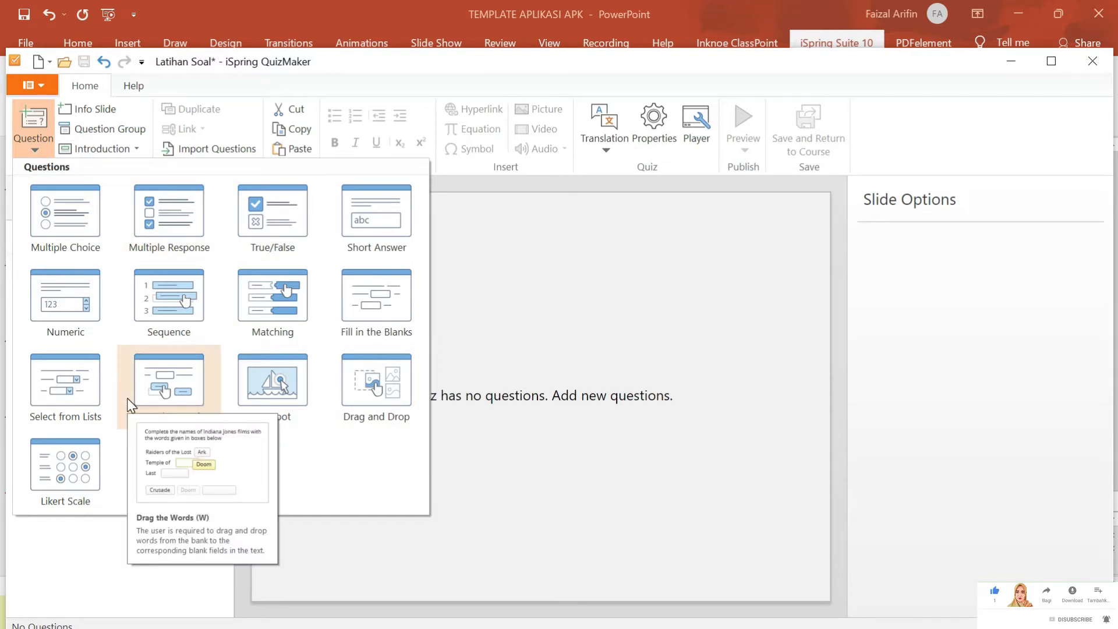
{"action": "left_click", "coordinate": [65, 240]}
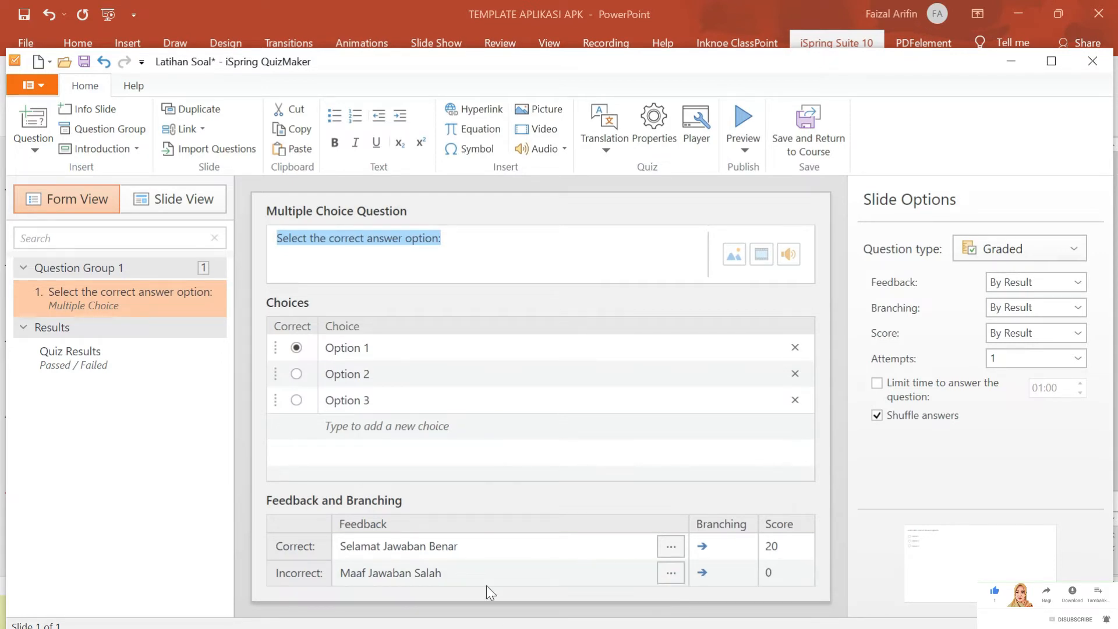
{"action": "double_click", "coordinate": [385, 269]}
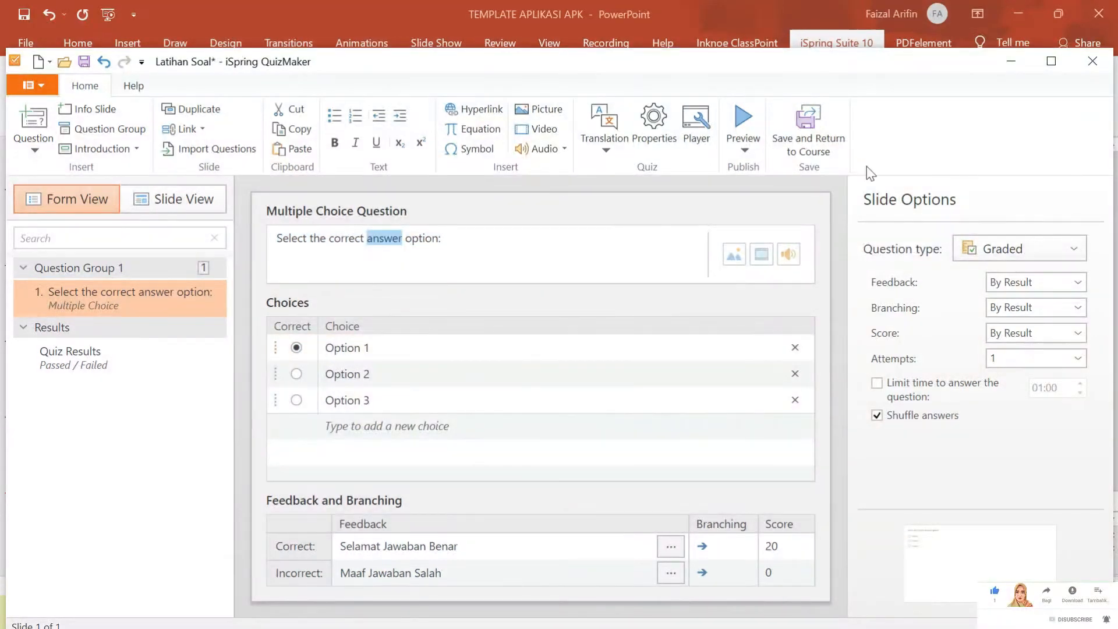
{"action": "double_click", "coordinate": [831, 64]}
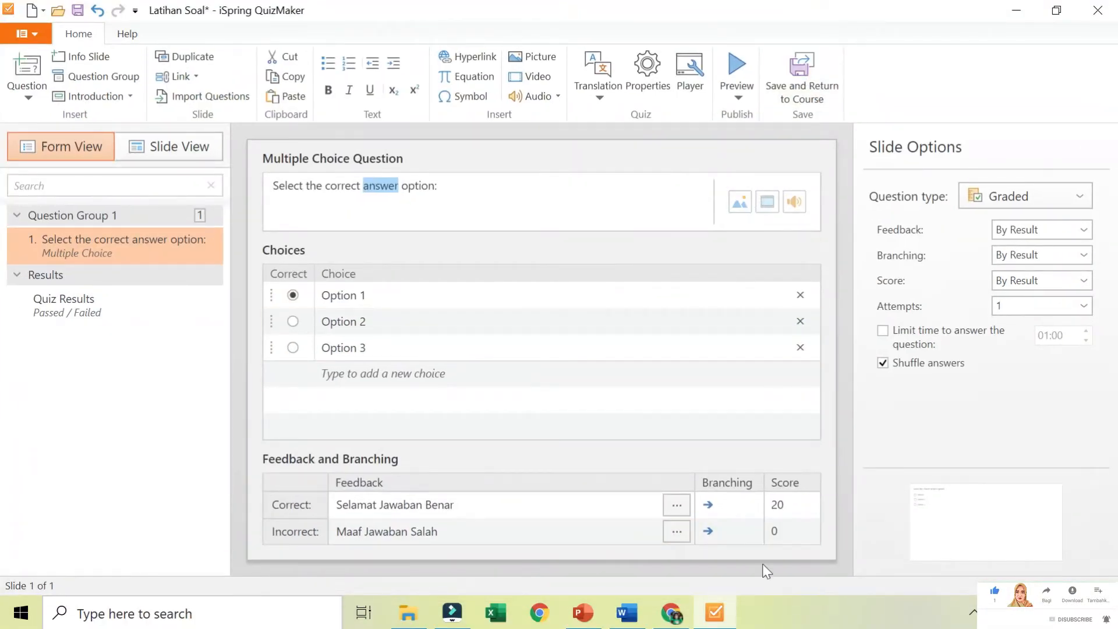
Step: Copy "Hewan yang memakan hewan lain untuk makanannya termasuk golongan ...." from the Word document "data soal kuis" and paste it over the question text in iSpring QuizMaker
{"action": "left_click", "coordinate": [627, 613]}
{"action": "left_click", "coordinate": [383, 287]}
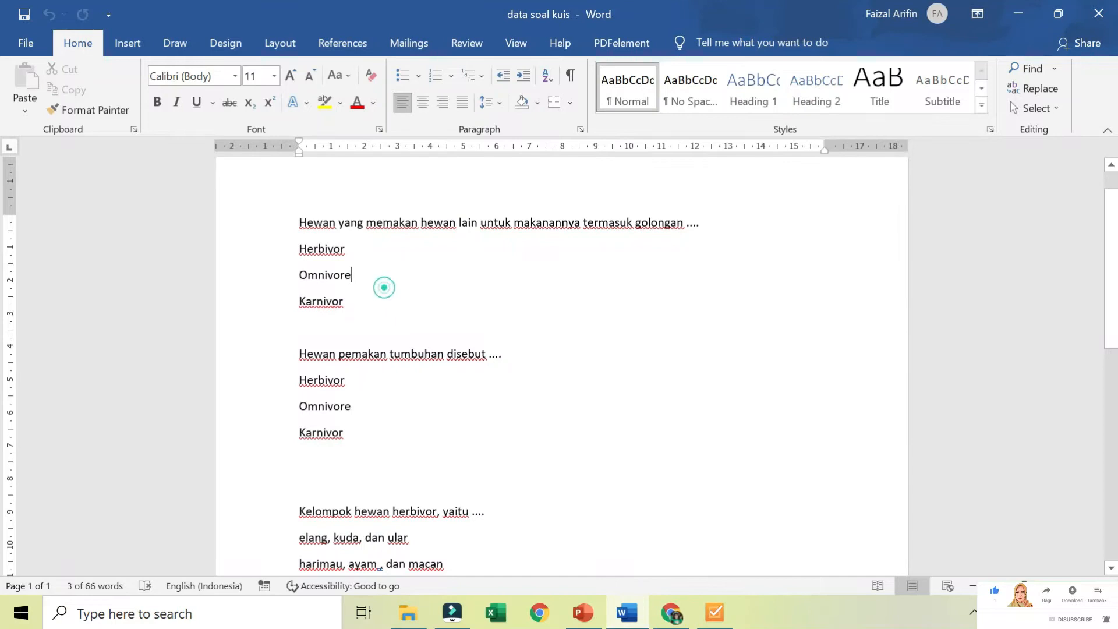
{"action": "left_click_drag", "start_coordinate": [299, 222], "coordinate": [704, 224]}
{"action": "key", "text": "ctrl+c"}
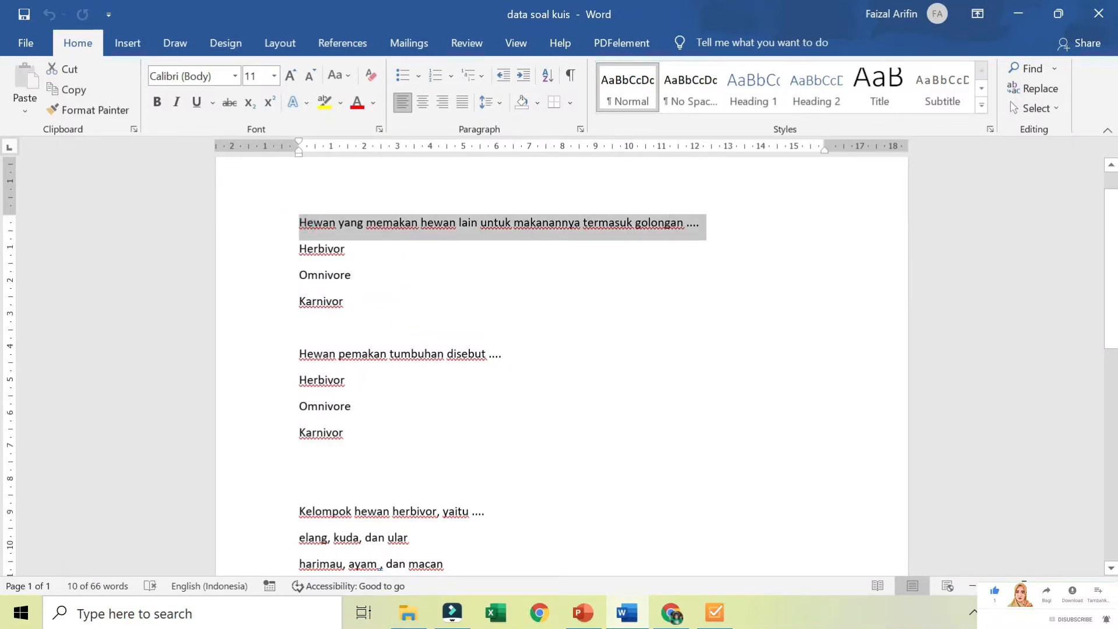
{"action": "left_click", "coordinate": [671, 611]}
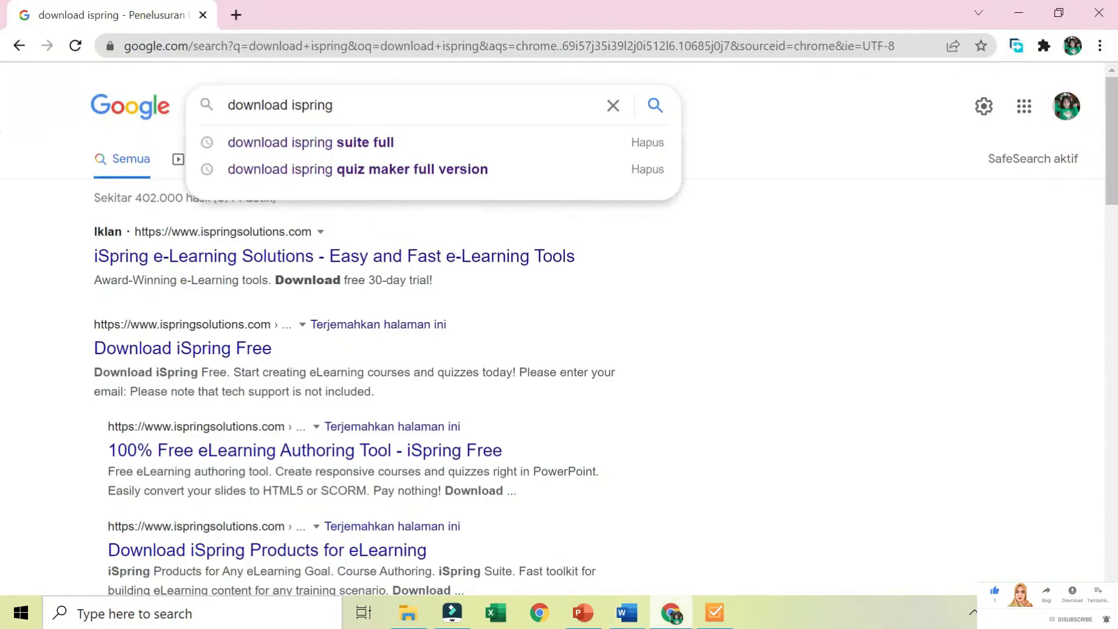
{"action": "left_click", "coordinate": [583, 613]}
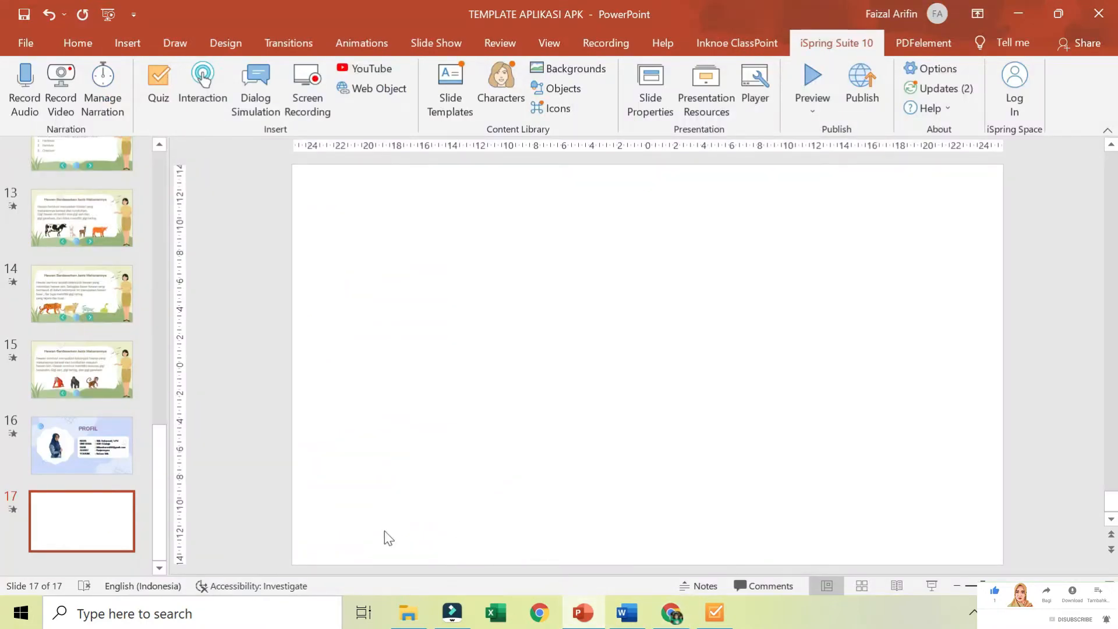
{"action": "left_click", "coordinate": [715, 613]}
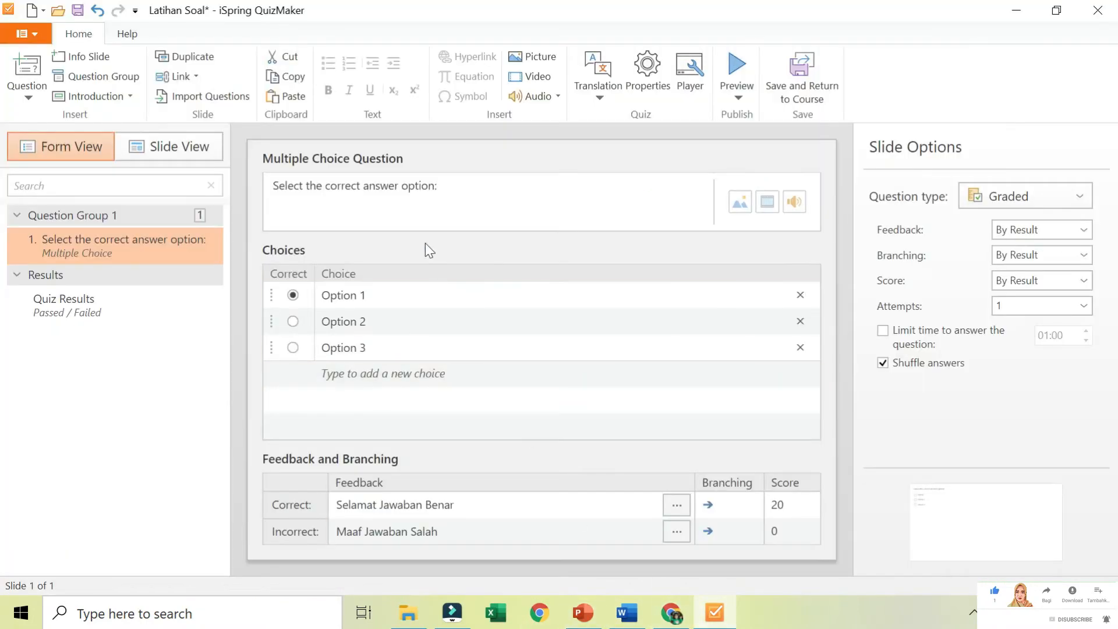
{"action": "triple_click", "coordinate": [427, 195]}
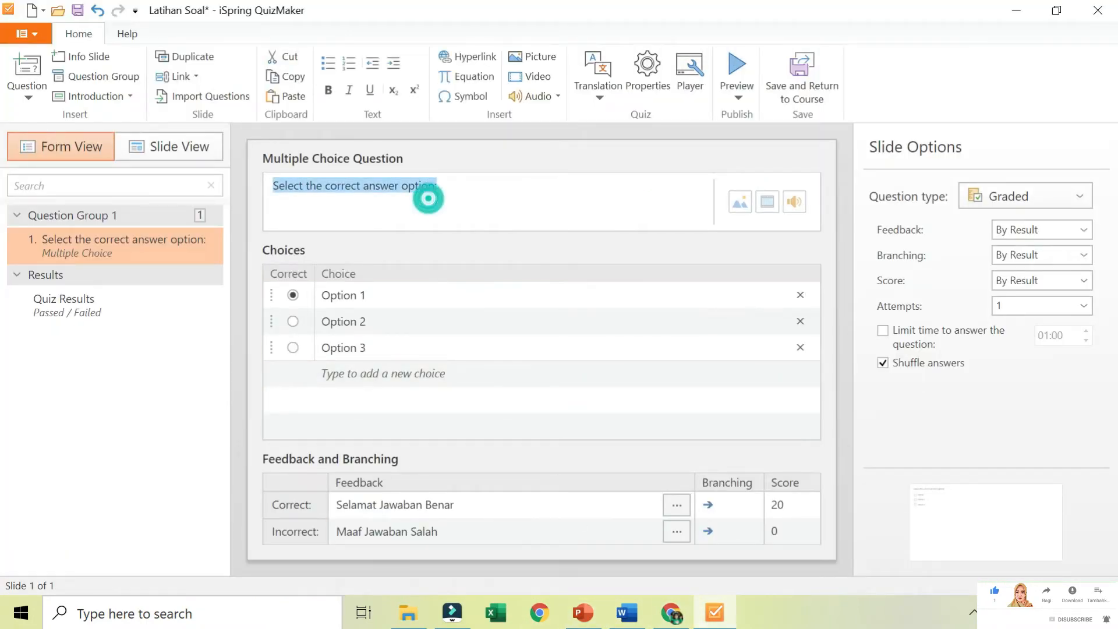
{"action": "key", "text": "ctrl+v"}
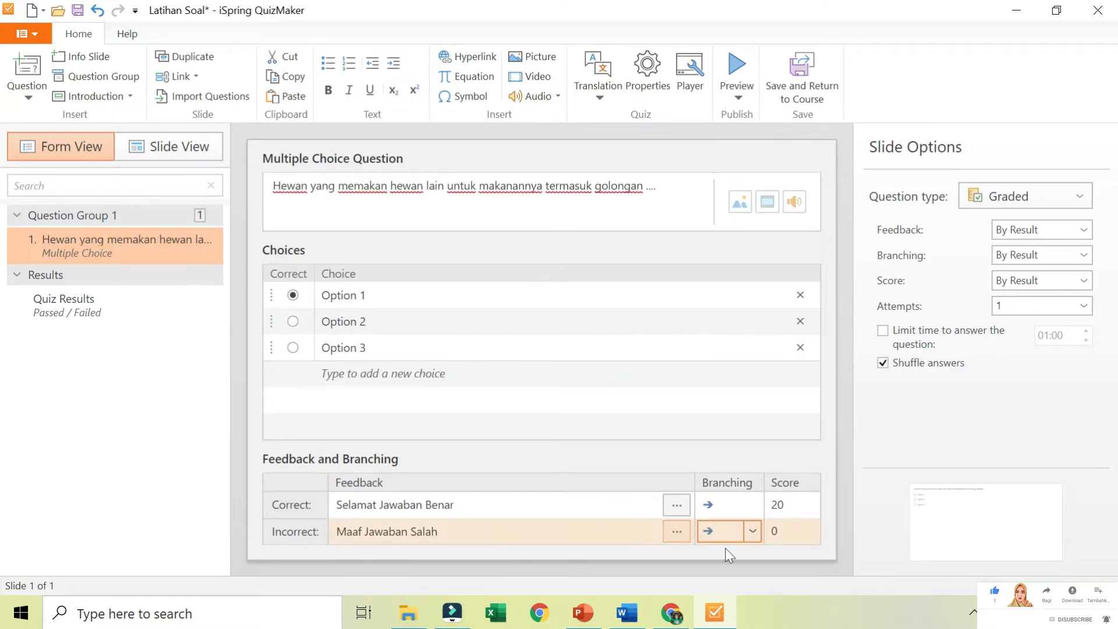
Step: Copy "Herbivor" from below the first question in the Word document and replace Option 1 with it in QuizMaker
{"action": "left_click", "coordinate": [627, 613]}
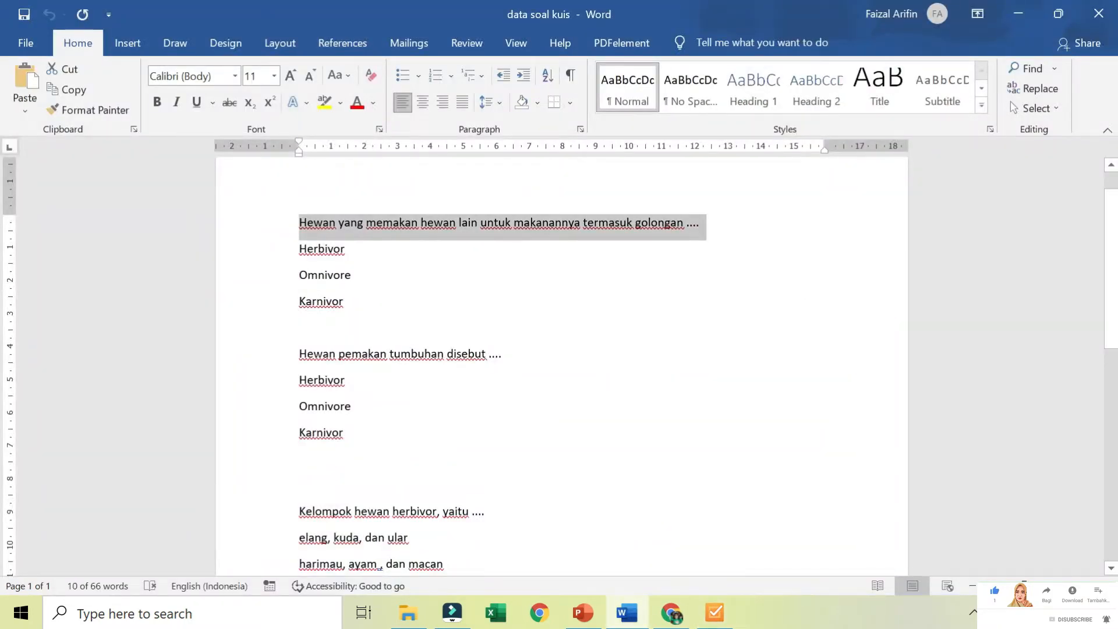
{"action": "double_click", "coordinate": [319, 249]}
{"action": "key", "text": "ctrl+c"}
{"action": "left_click", "coordinate": [714, 613]}
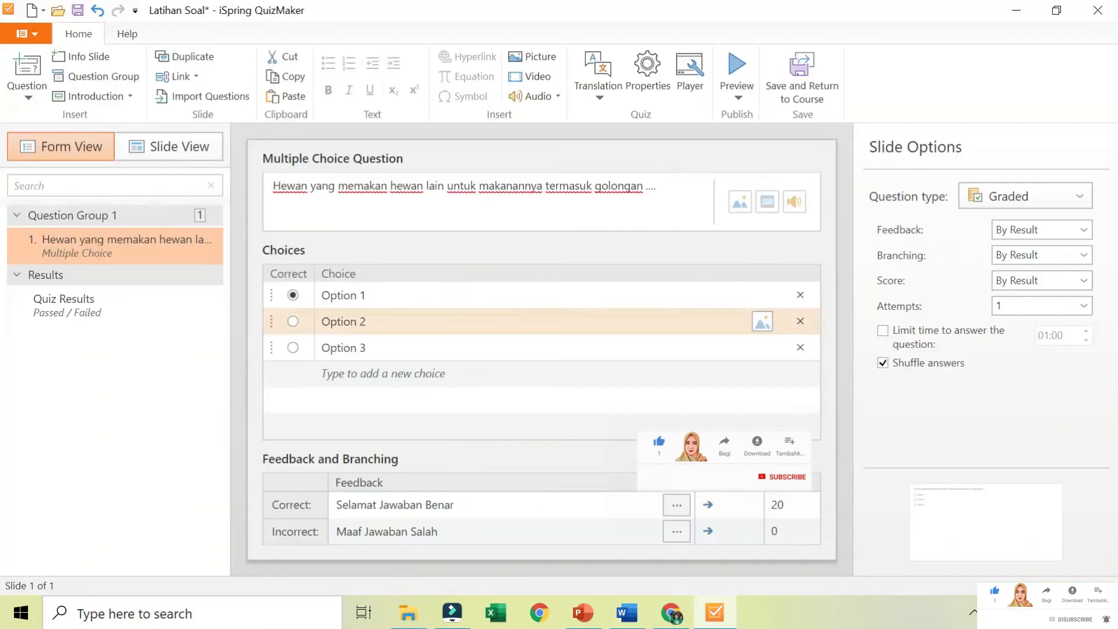
{"action": "left_click", "coordinate": [402, 296]}
{"action": "key", "text": "ctrl+a"}
{"action": "key", "text": "ctrl+v"}
Step: Copy "Omnivore" from the first question's answers in the Word document and replace Option 2 with it in QuizMaker
{"action": "left_click", "coordinate": [635, 610]}
{"action": "triple_click", "coordinate": [341, 274]}
{"action": "key", "text": "ctrl+c"}
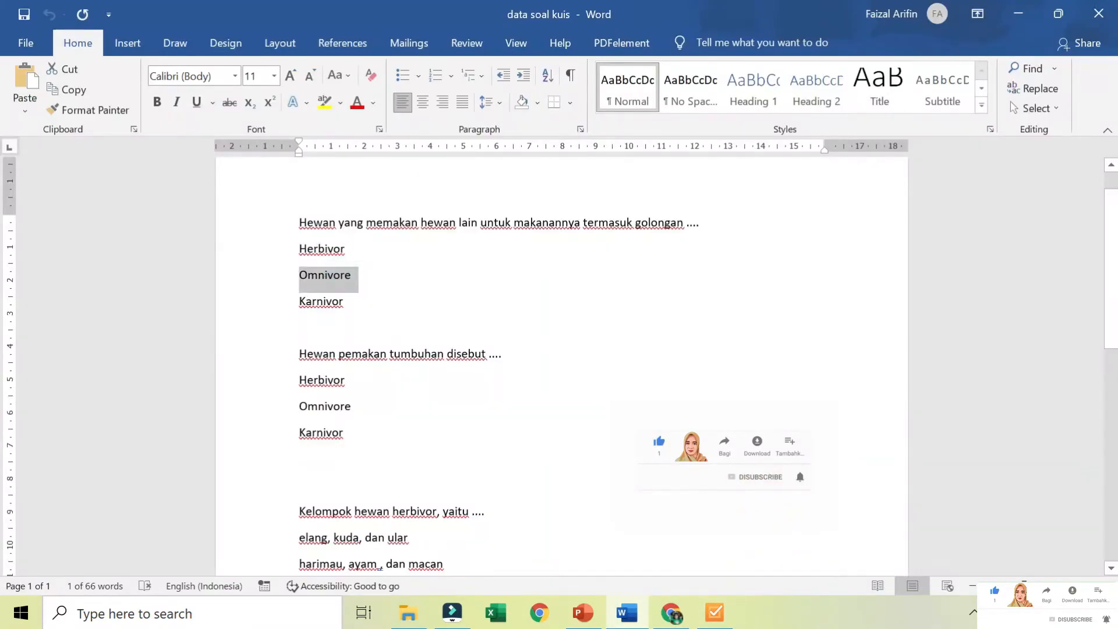
{"action": "left_click", "coordinate": [714, 613]}
{"action": "left_click", "coordinate": [402, 320]}
{"action": "key", "text": "ctrl+a"}
{"action": "key", "text": "ctrl+v"}
Step: Copy "Karnivor" from the first question's answers in the Word document and replace Option 3 with it in QuizMaker
{"action": "left_click", "coordinate": [627, 612]}
{"action": "triple_click", "coordinate": [321, 310]}
{"action": "key", "text": "ctrl+c"}
{"action": "left_click", "coordinate": [714, 612]}
{"action": "left_click", "coordinate": [401, 347]}
{"action": "key", "text": "ctrl+a"}
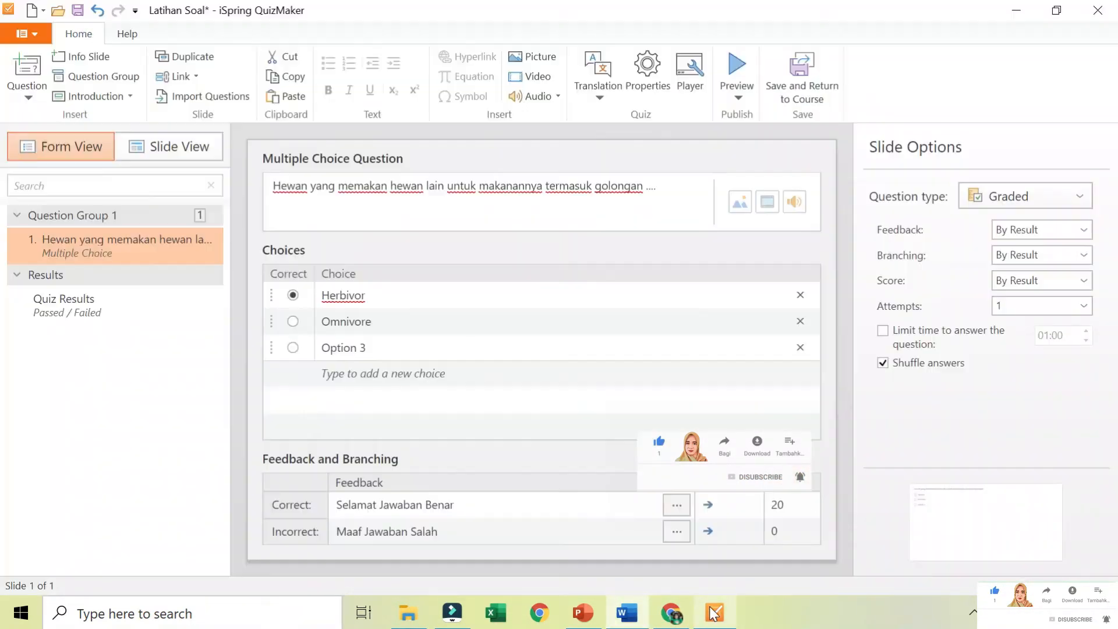
{"action": "key", "text": "ctrl+v"}
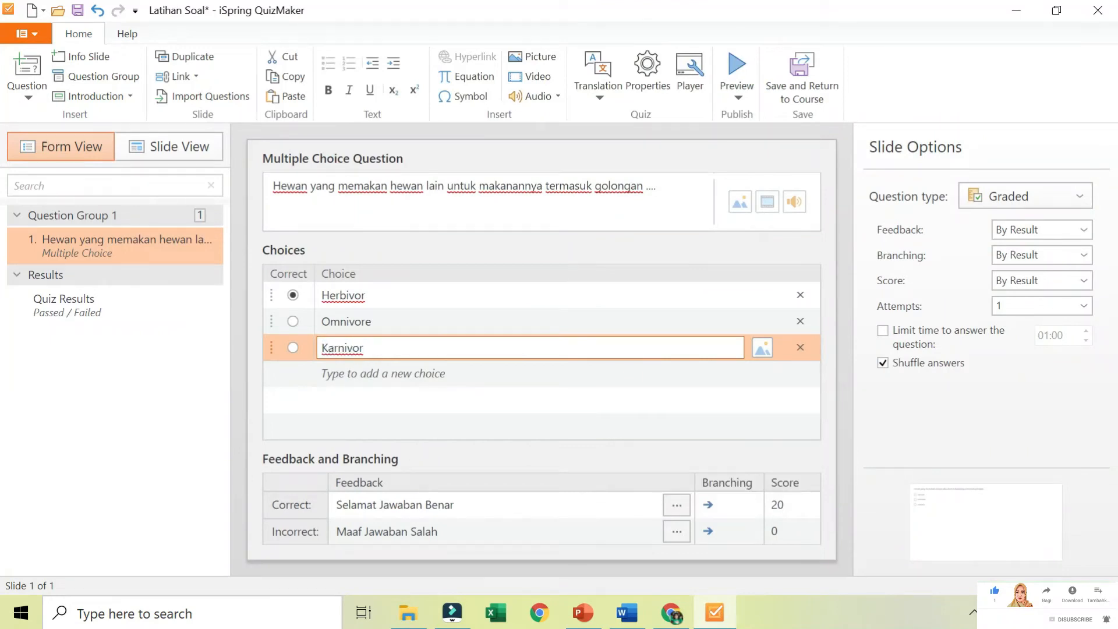
{"action": "left_click", "coordinate": [319, 204]}
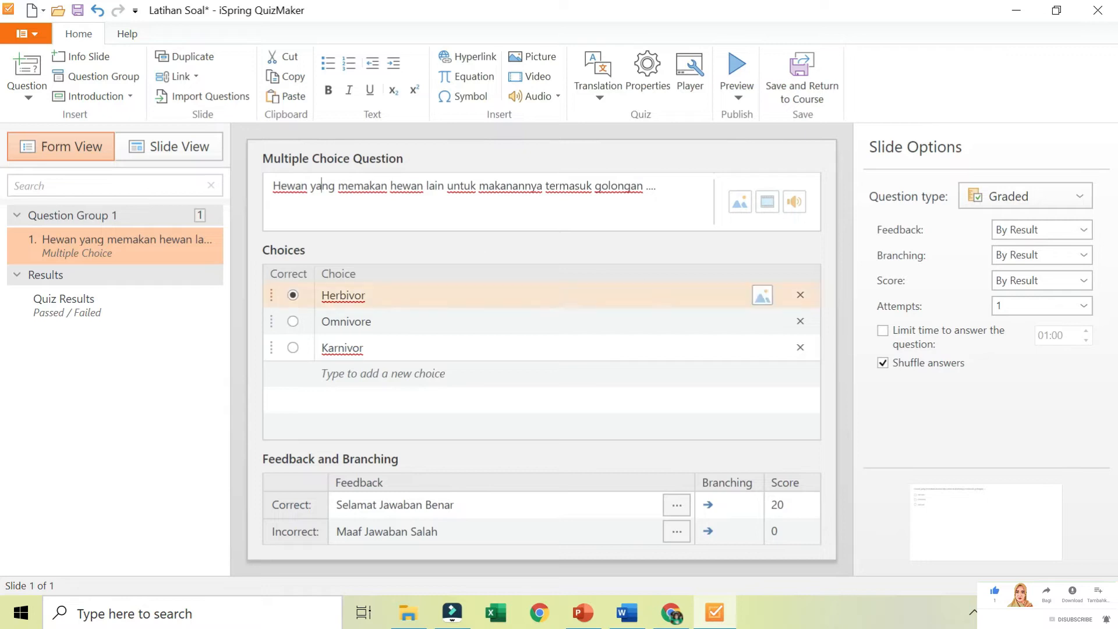
{"action": "left_click", "coordinate": [739, 203]}
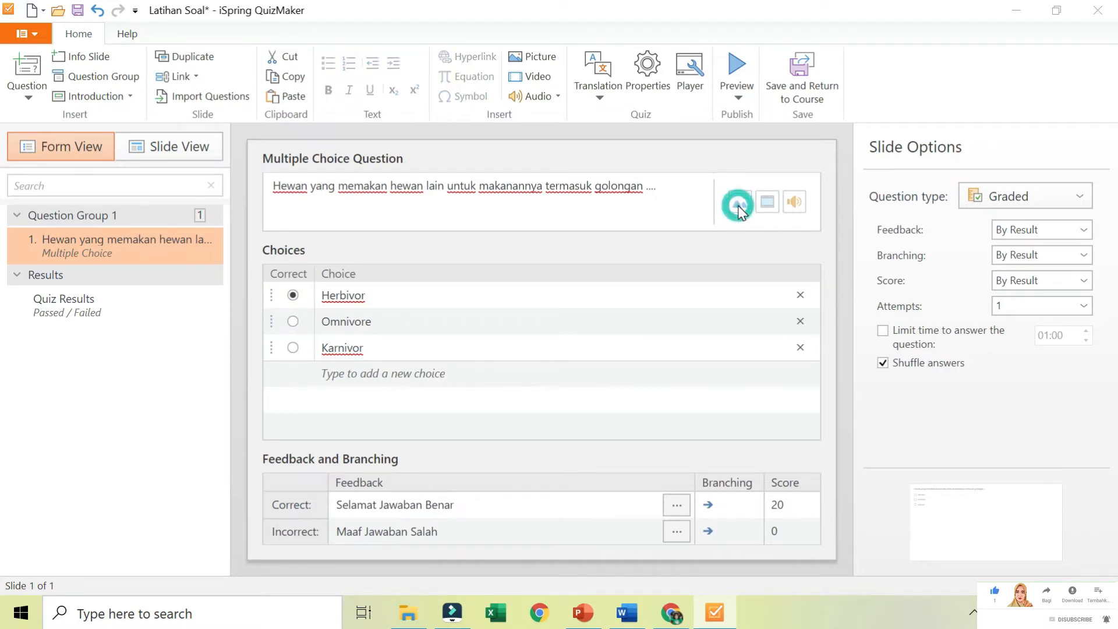
{"action": "left_click_drag", "start_coordinate": [697, 68], "coordinate": [645, 124]}
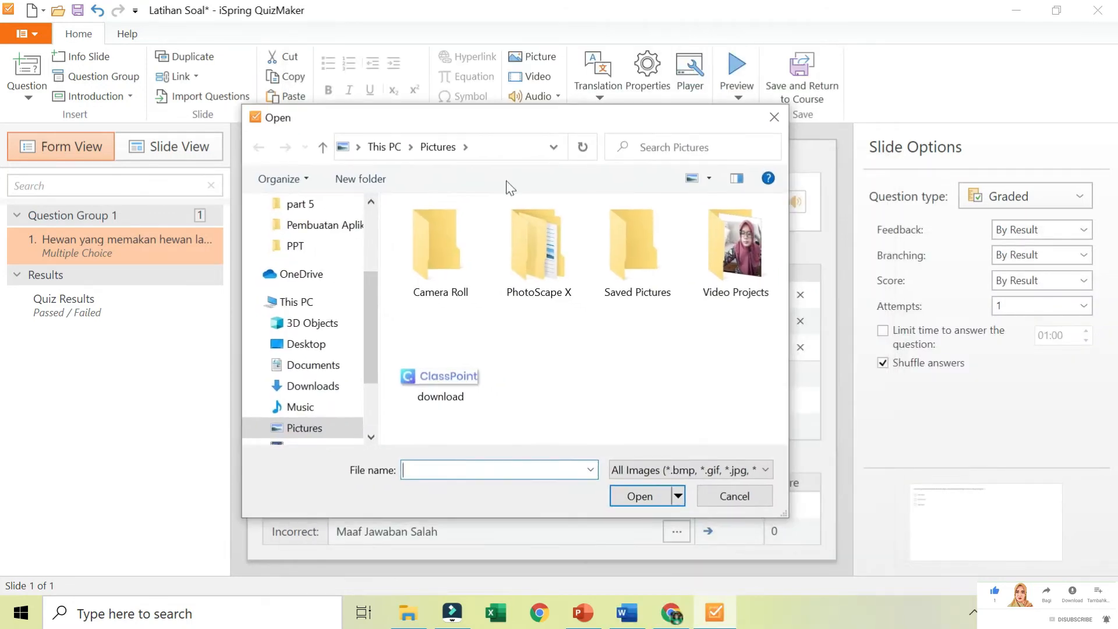
{"action": "left_click", "coordinate": [344, 225]}
{"action": "double_click", "coordinate": [466, 283]}
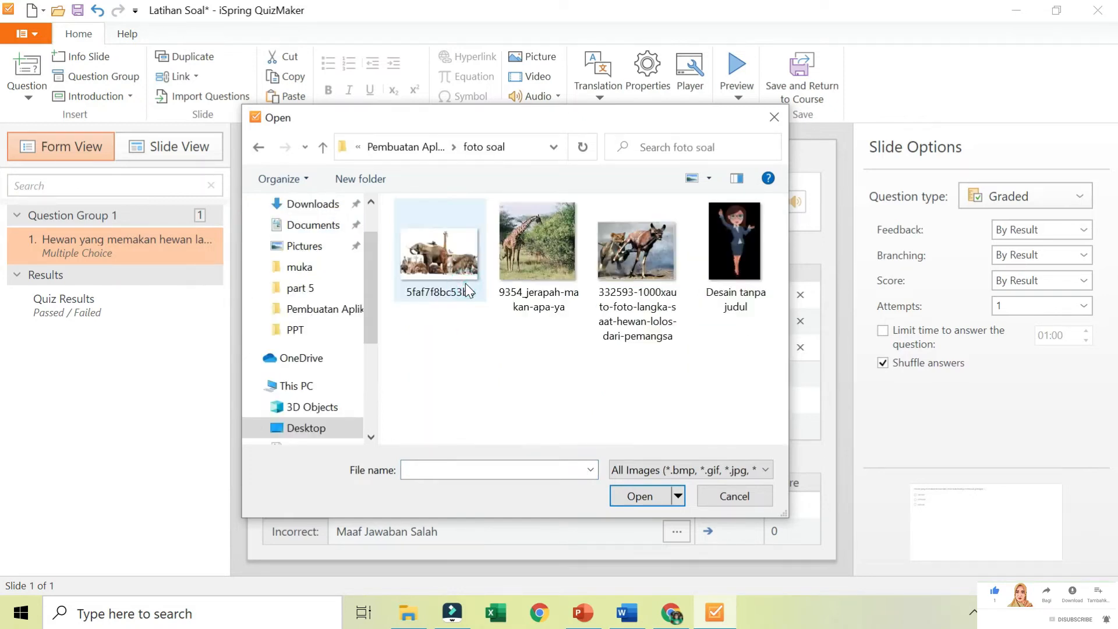
{"action": "double_click", "coordinate": [643, 274]}
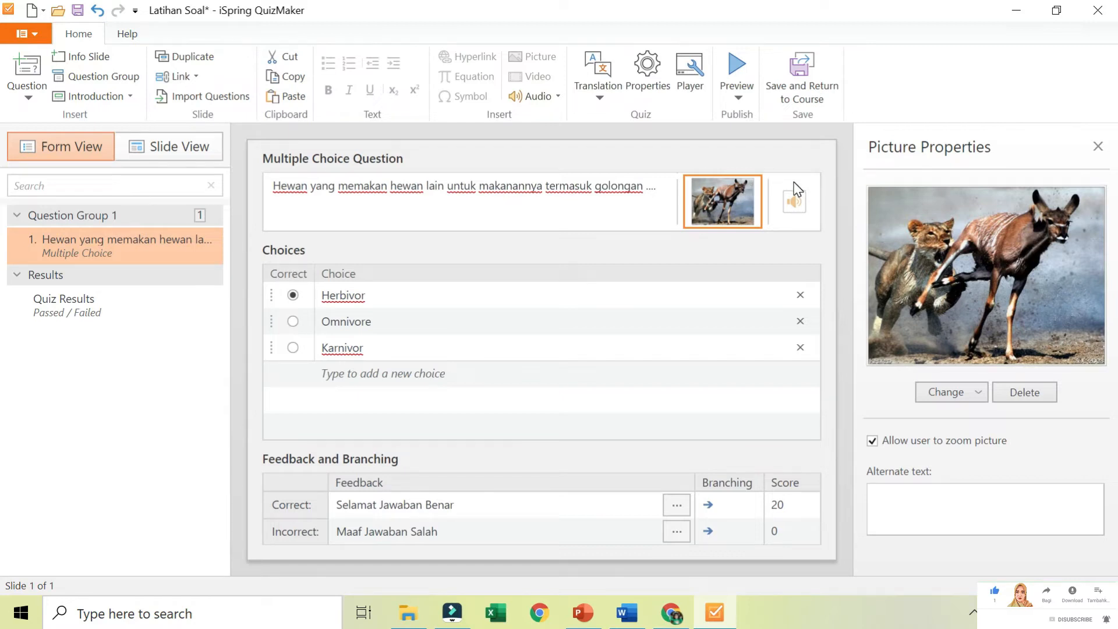
Step: Mark "Karnivor" as the correct answer of the first question
{"action": "left_click", "coordinate": [757, 247]}
{"action": "left_click", "coordinate": [661, 294]}
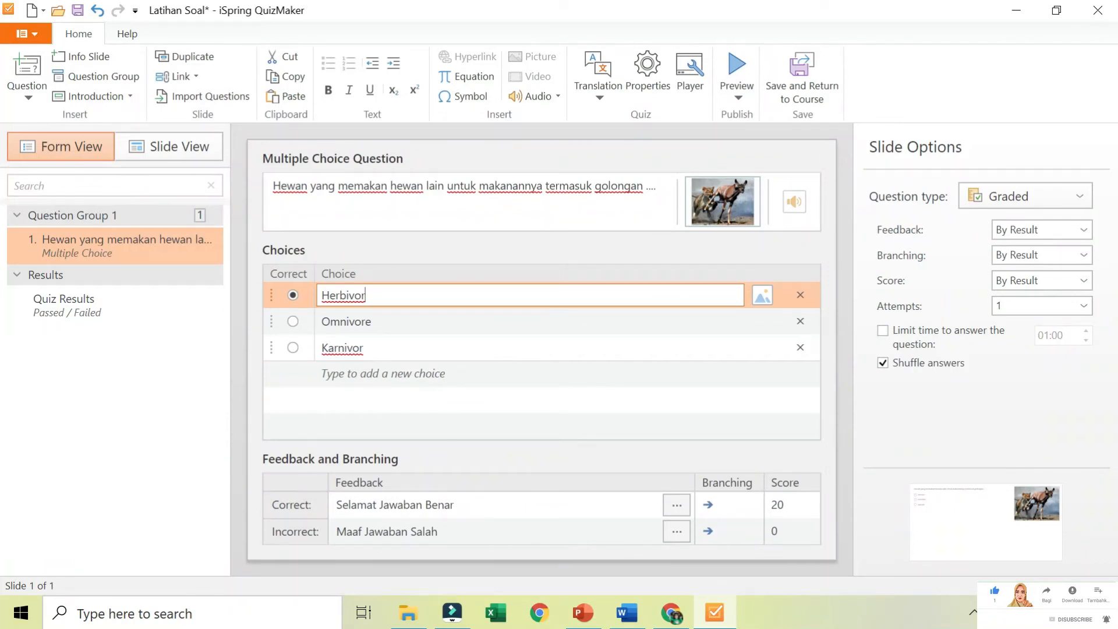
{"action": "left_click", "coordinate": [423, 214]}
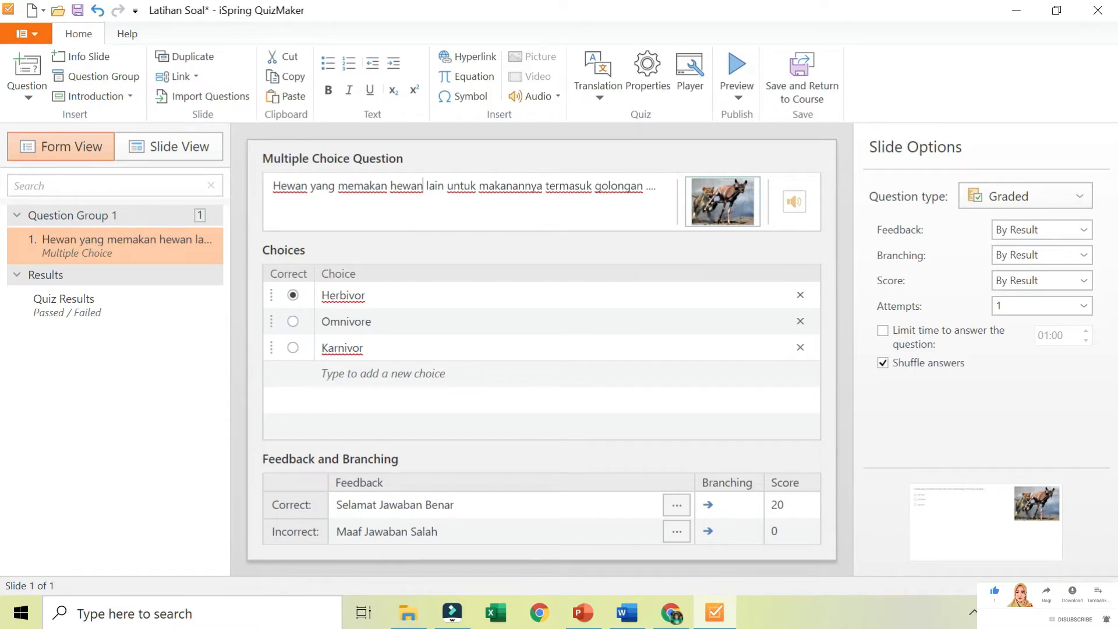
{"action": "left_click", "coordinate": [293, 348]}
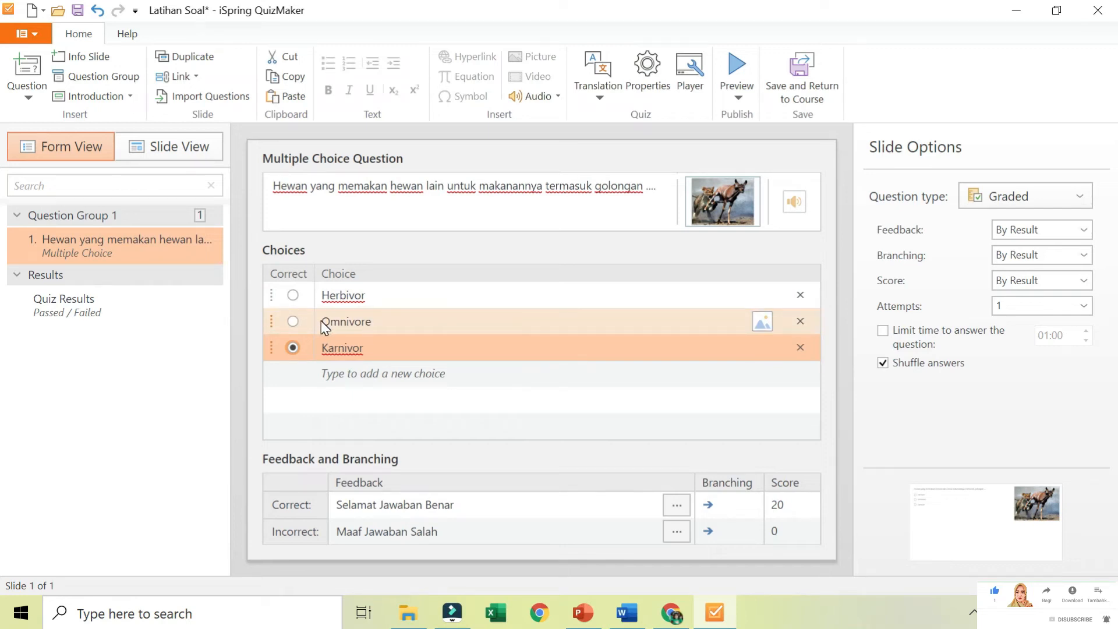
Step: Duplicate the first question in Question Group 1 and open the duplicate for editing
{"action": "right_click", "coordinate": [108, 247]}
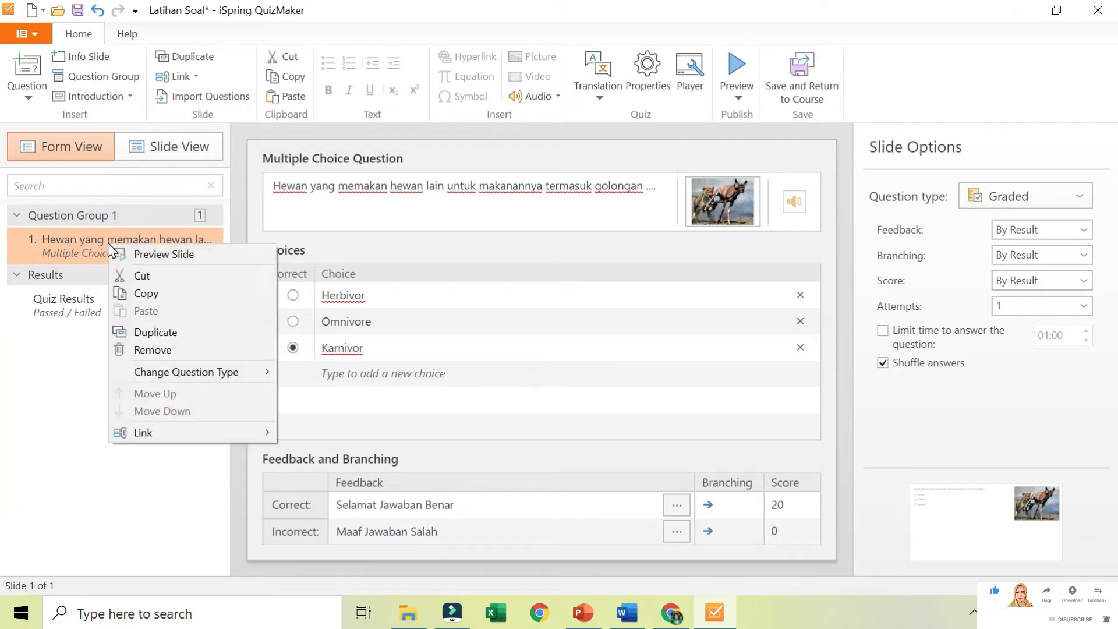
{"action": "left_click", "coordinate": [167, 332]}
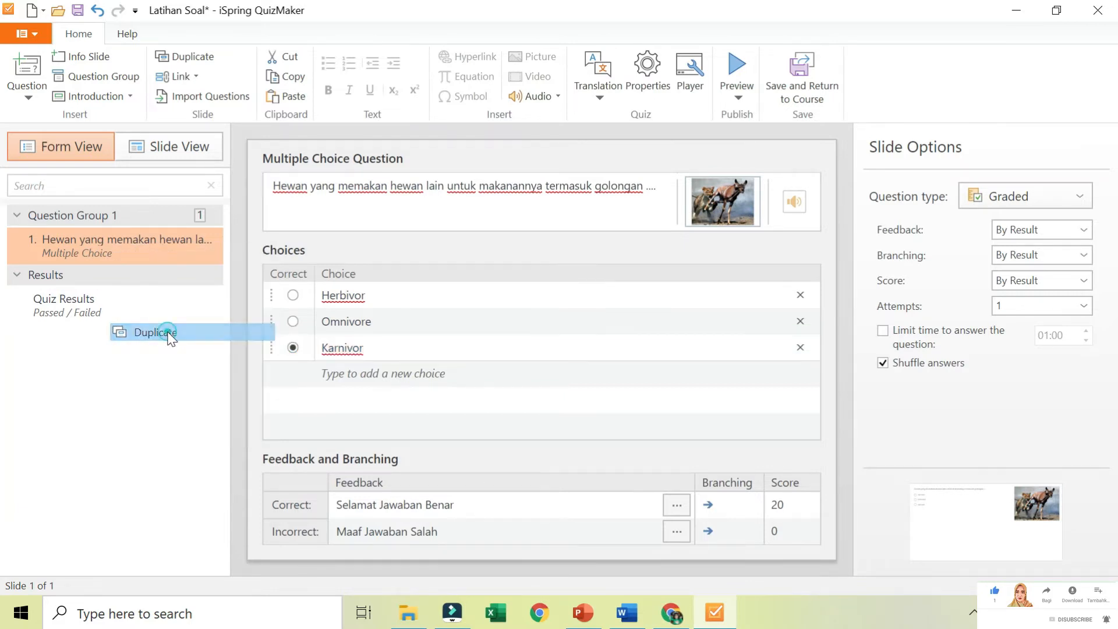
{"action": "left_click", "coordinate": [115, 249]}
{"action": "left_click", "coordinate": [128, 291]}
{"action": "left_click", "coordinate": [120, 229]}
{"action": "left_click", "coordinate": [130, 276]}
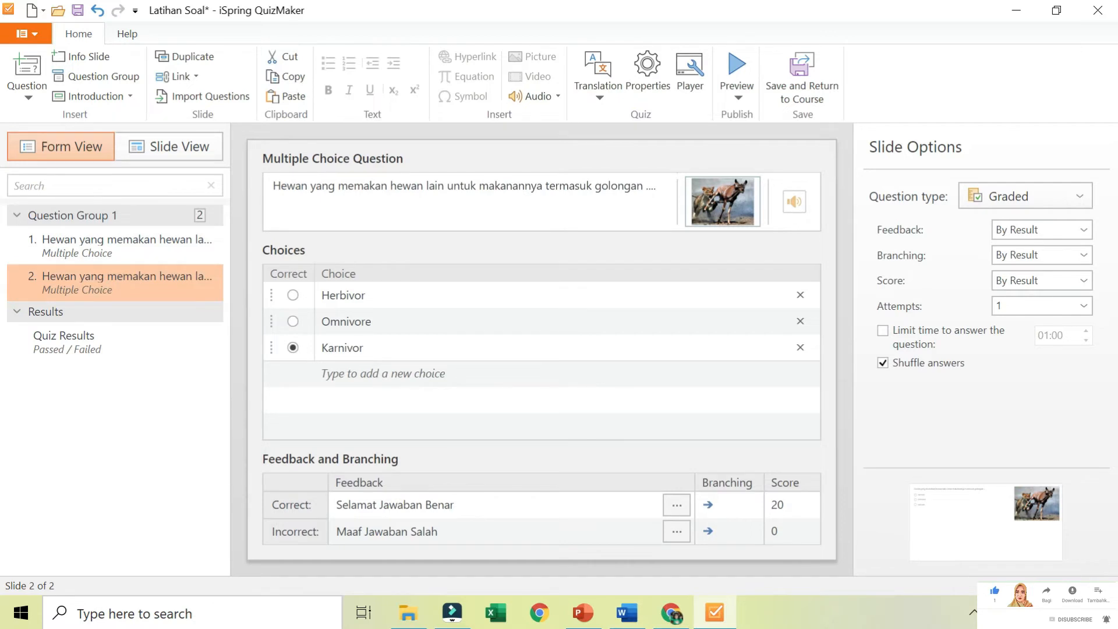
Step: Copy "Hewan pemakan tumbuhan disebut ...." from the Word document and paste it over the duplicated question's text in QuizMaker
{"action": "left_click", "coordinate": [626, 612]}
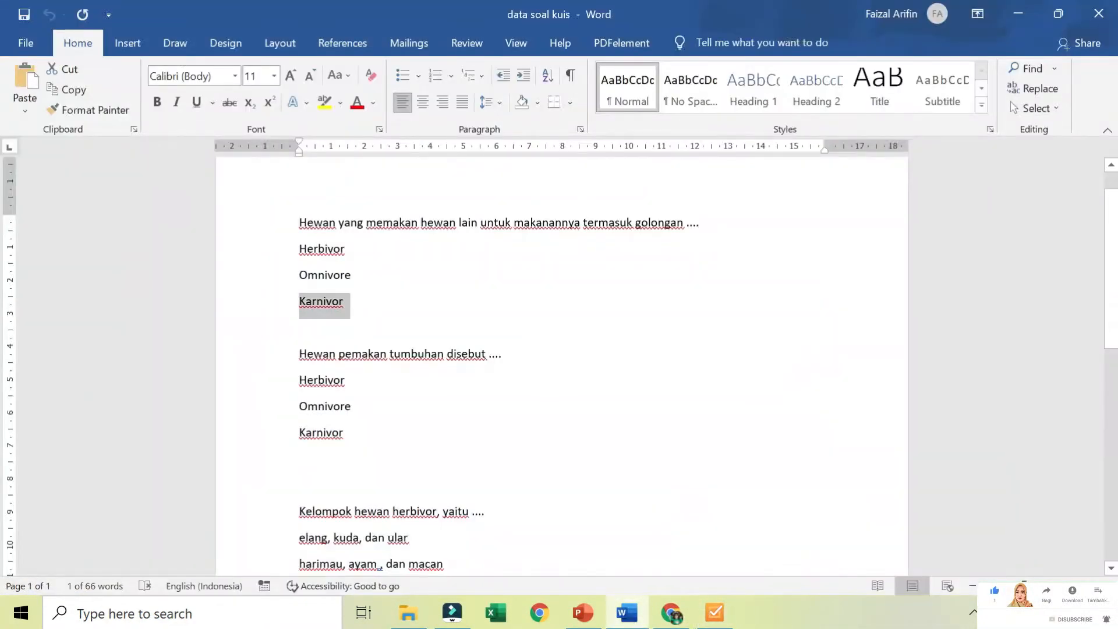
{"action": "scroll", "coordinate": [562, 361], "scroll_direction": "down", "scroll_amount": 1}
{"action": "left_click", "coordinate": [295, 312]}
{"action": "key", "text": "ctrl+c"}
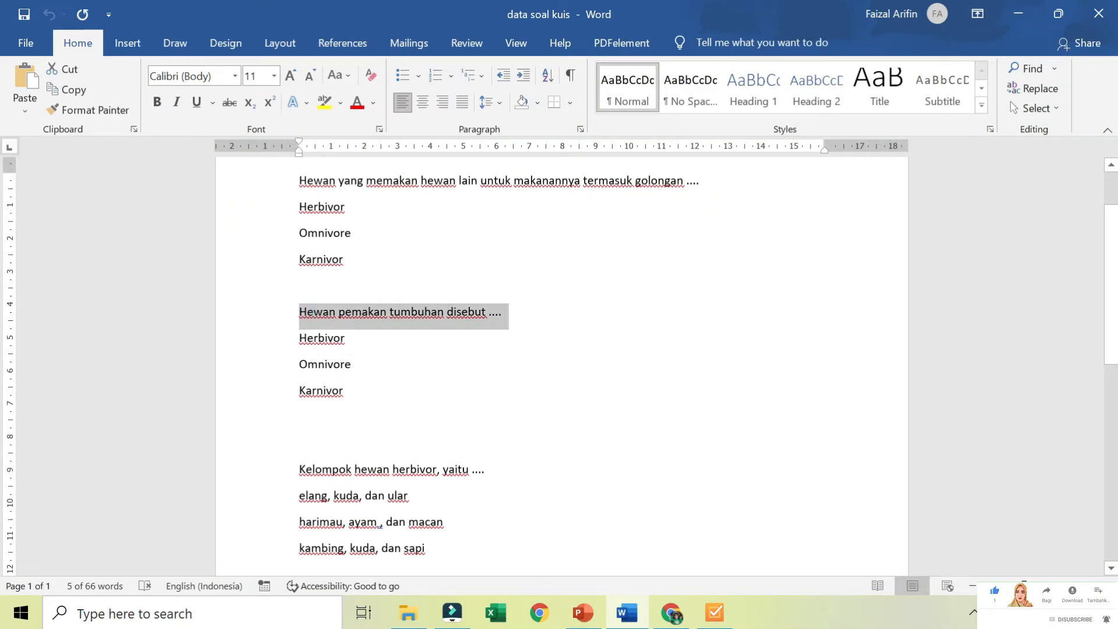
{"action": "left_click", "coordinate": [671, 613]}
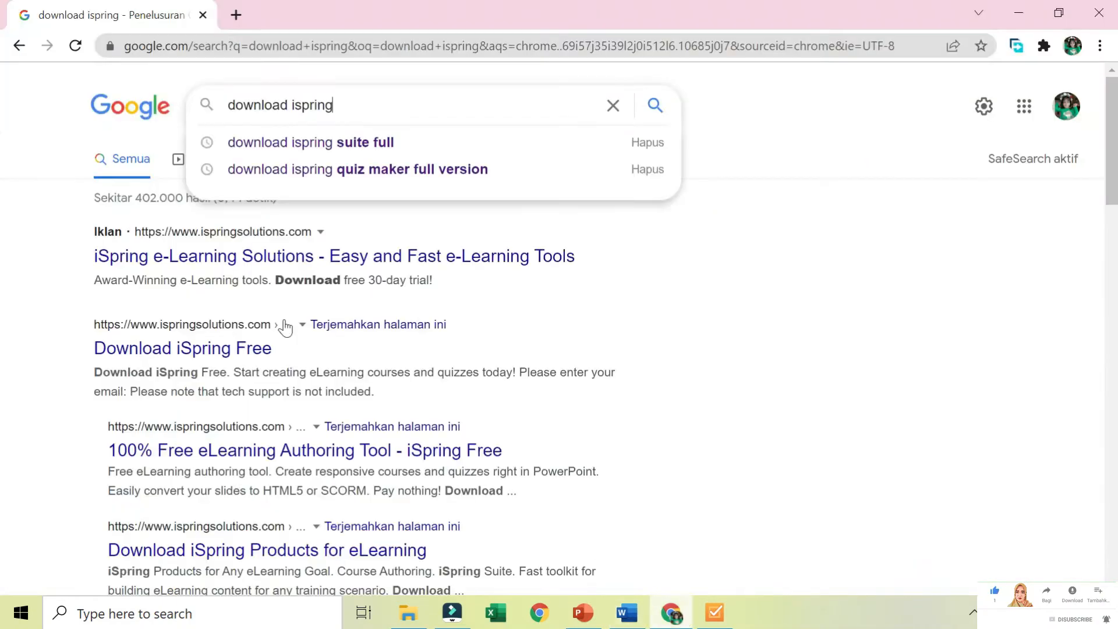
{"action": "left_click", "coordinate": [714, 613]}
{"action": "left_click", "coordinate": [360, 198]}
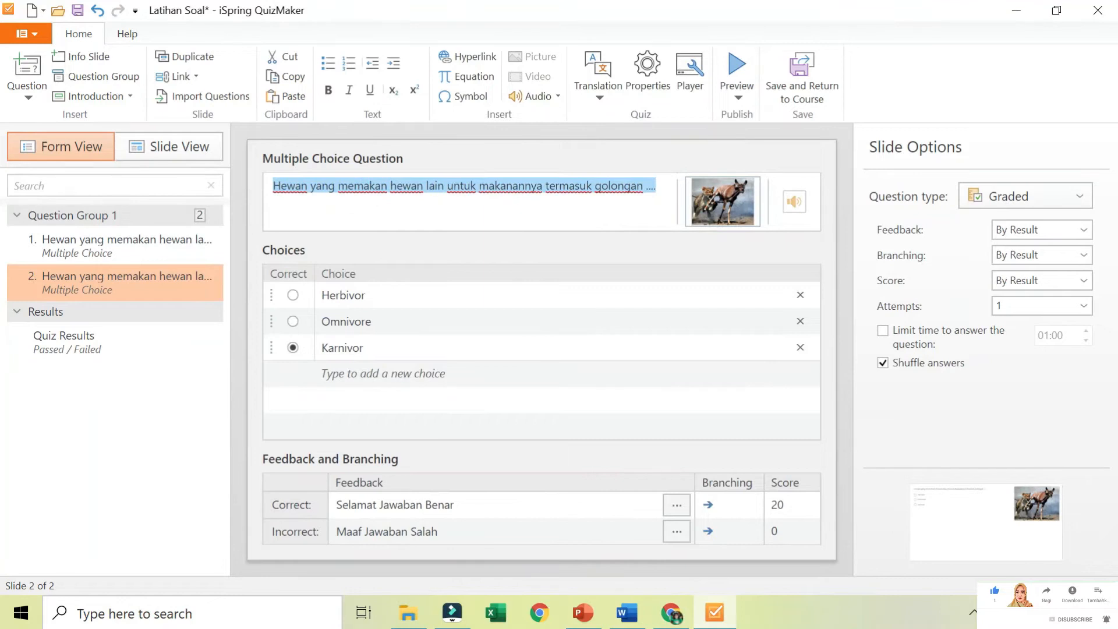
{"action": "key", "text": "ctrl+v"}
Step: Replace the second question's picture with the file "9354_jerapah-makan-apa-ya" and mark "Herbivor" as the correct answer
{"action": "left_click", "coordinate": [704, 208]}
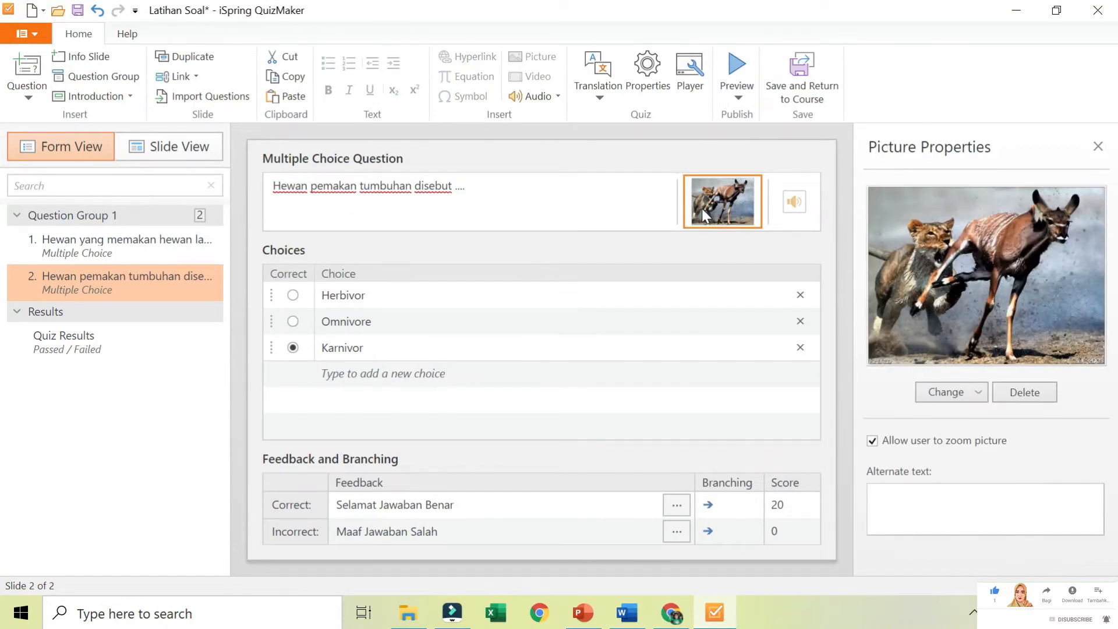
{"action": "left_click", "coordinate": [965, 396]}
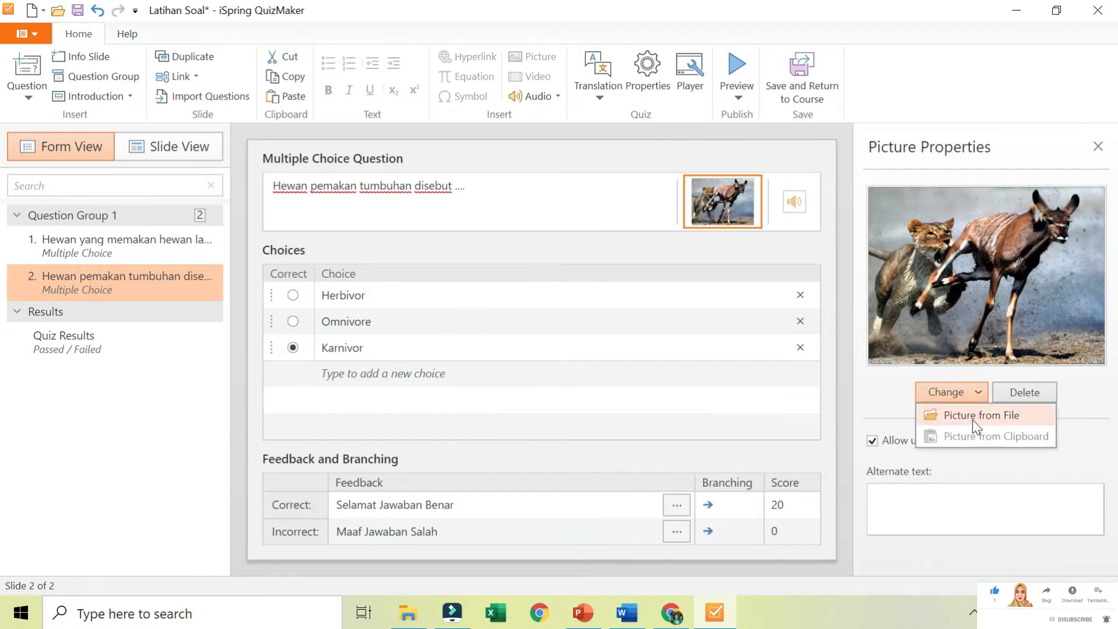
{"action": "left_click", "coordinate": [972, 417]}
{"action": "left_click", "coordinate": [531, 240]}
{"action": "double_click", "coordinate": [530, 236]}
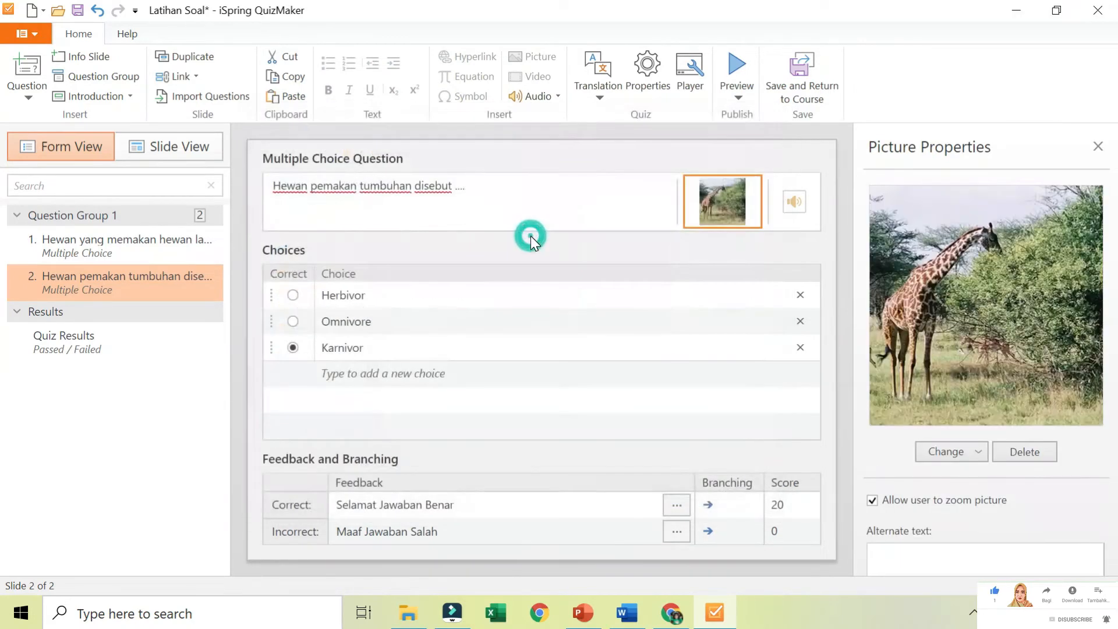
{"action": "left_click", "coordinate": [292, 295]}
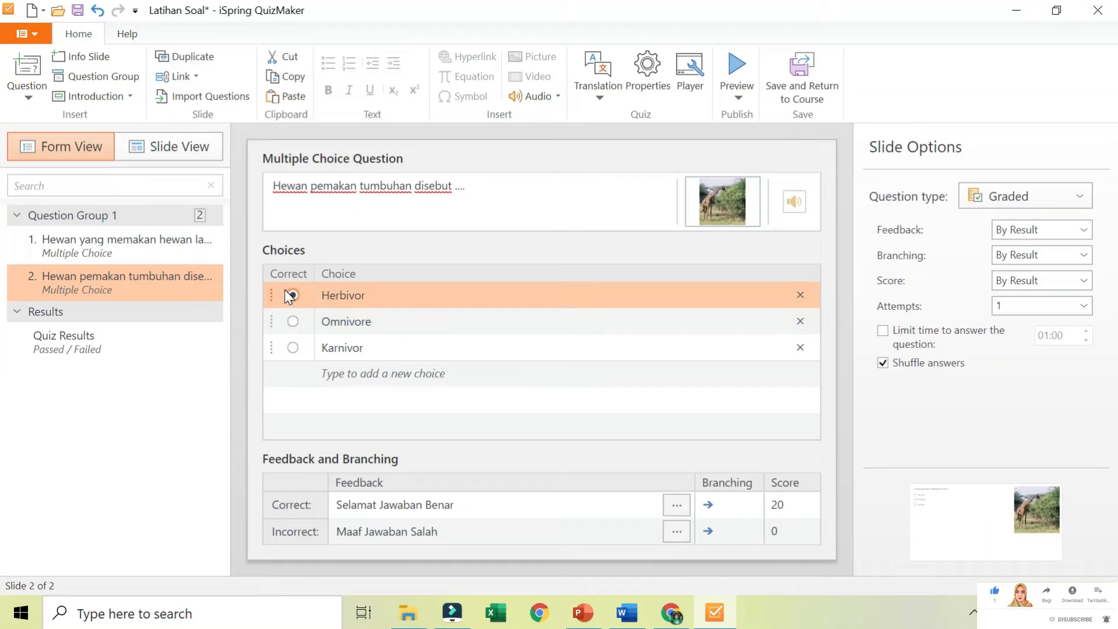
Step: Correct the choice "Omnivore" to "Omnivor" in both the second and the first question
{"action": "left_click", "coordinate": [386, 320]}
{"action": "key", "text": "BackSpace"}
{"action": "left_click", "coordinate": [146, 244]}
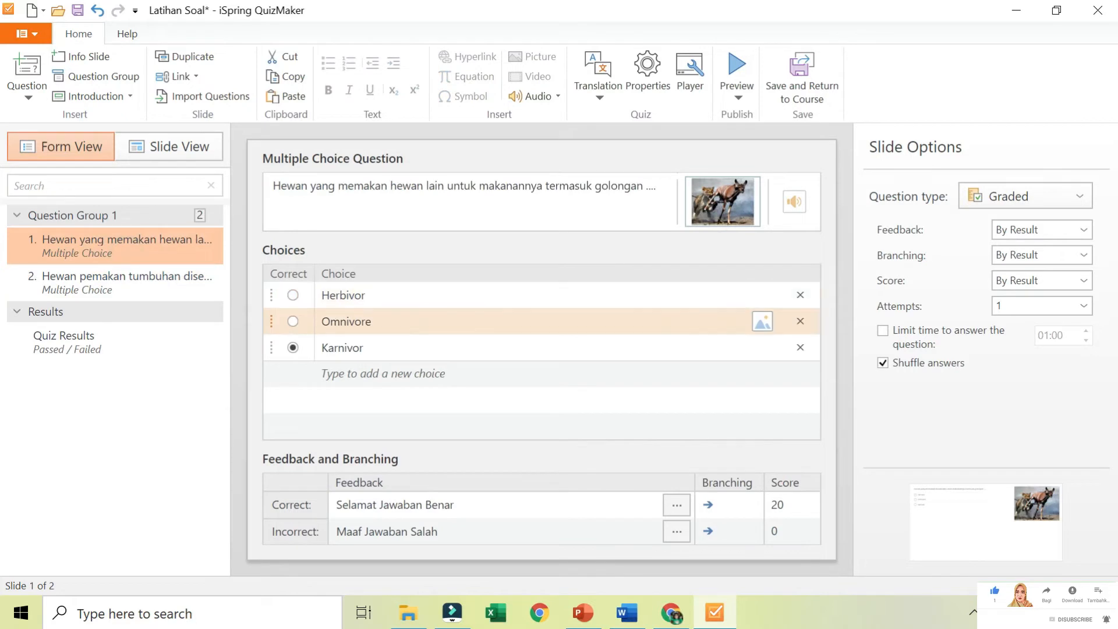
{"action": "left_click", "coordinate": [384, 322]}
{"action": "key", "text": "BackSpace"}
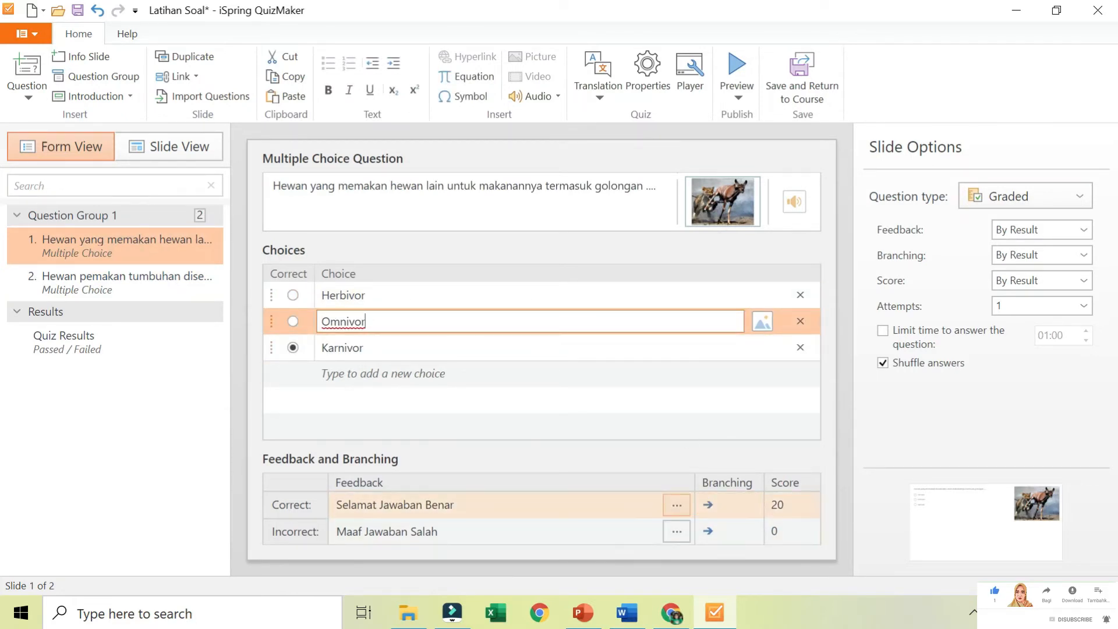
Step: Add a new multiple-choice question after the second question
{"action": "left_click", "coordinate": [135, 284]}
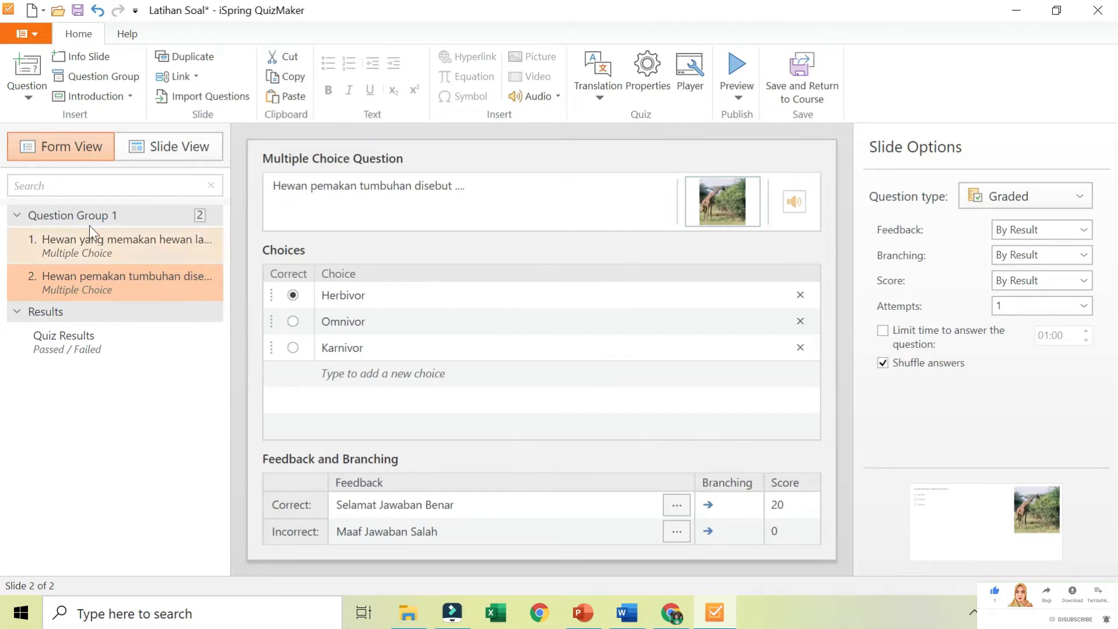
{"action": "left_click", "coordinate": [29, 99]}
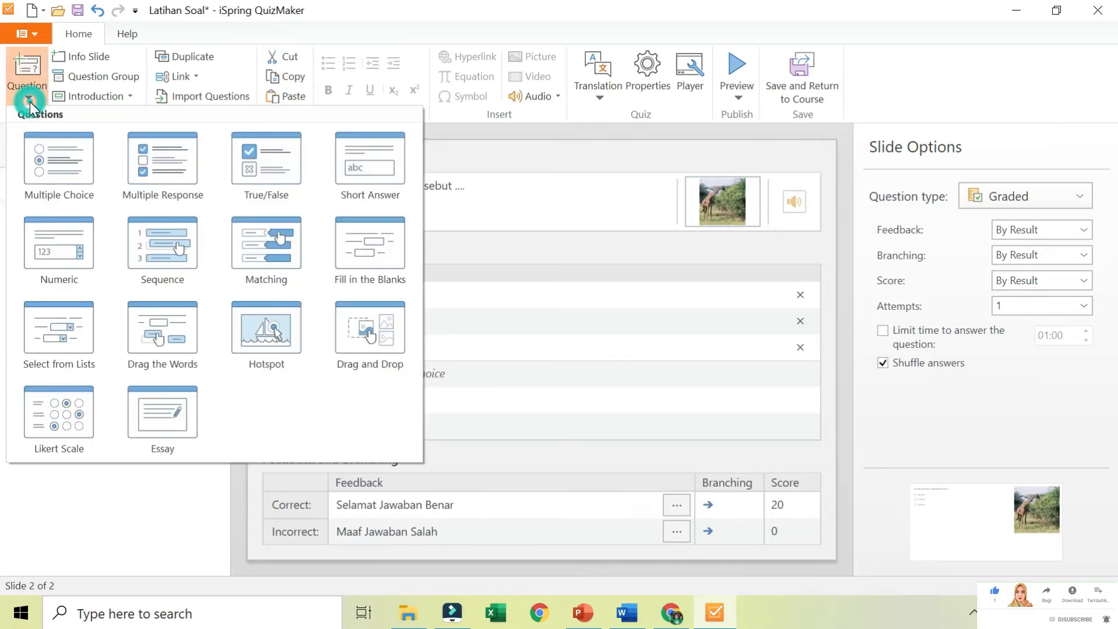
{"action": "left_click", "coordinate": [51, 148]}
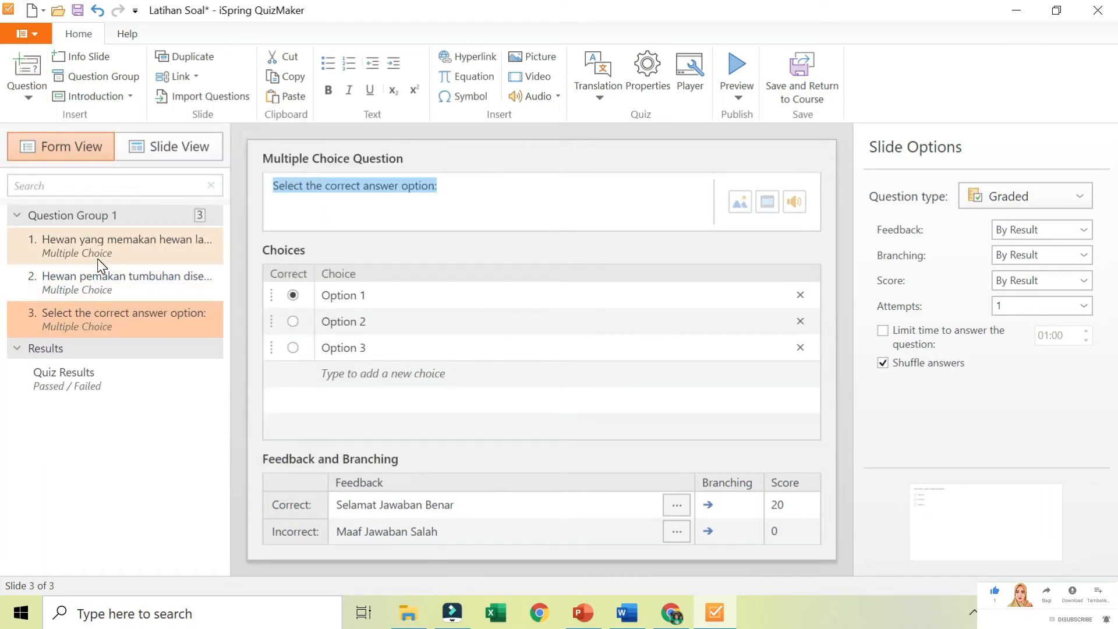
Step: Copy "Kelompok hewan herbivor, yaitu ...." from the Word document over the third question's text in QuizMaker and insert the picture "5faf7f8bc53bb"
{"action": "left_click", "coordinate": [627, 612]}
{"action": "scroll", "coordinate": [561, 367], "scroll_direction": "down", "scroll_amount": 2}
{"action": "left_click_drag", "start_coordinate": [298, 385], "coordinate": [485, 385]}
{"action": "key", "text": "ctrl+c"}
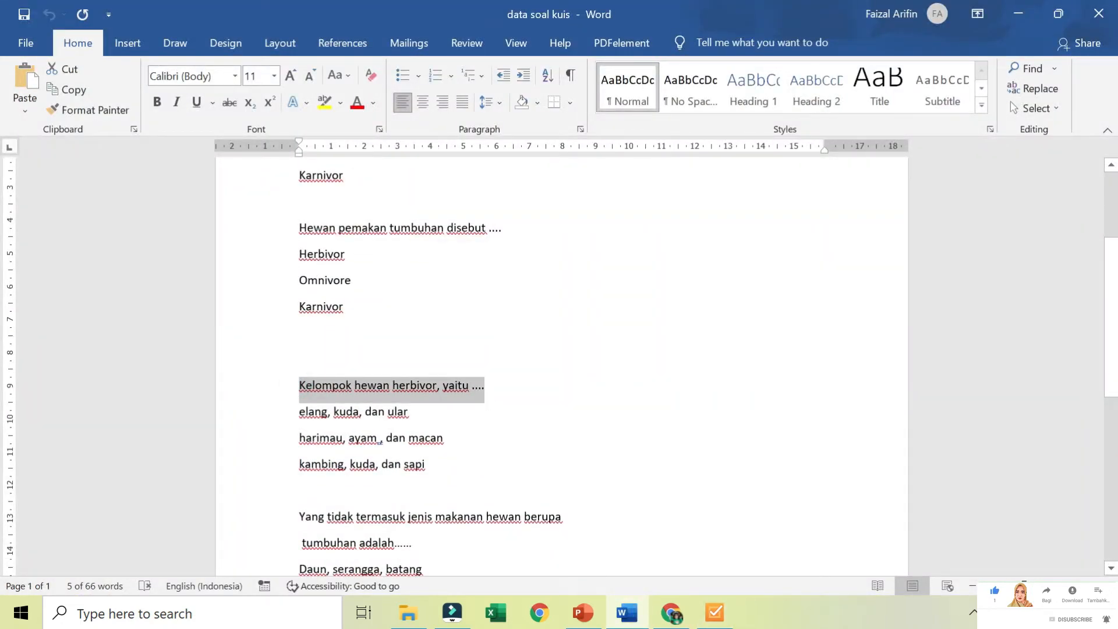
{"action": "left_click", "coordinate": [714, 613]}
{"action": "triple_click", "coordinate": [369, 186]}
{"action": "key", "text": "ctrl+v"}
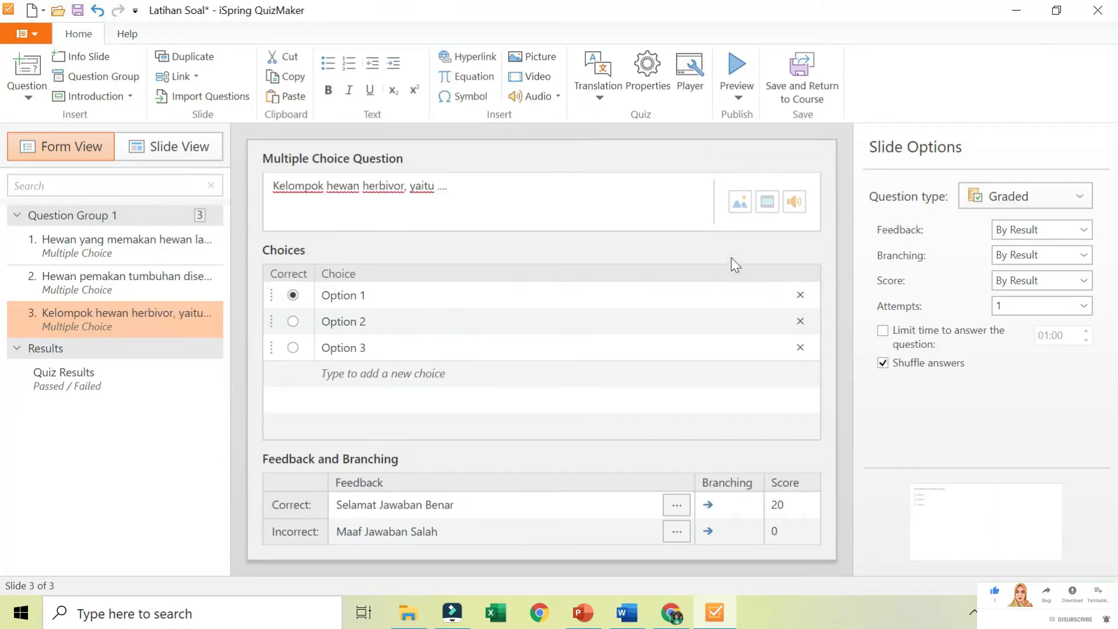
{"action": "left_click", "coordinate": [740, 204]}
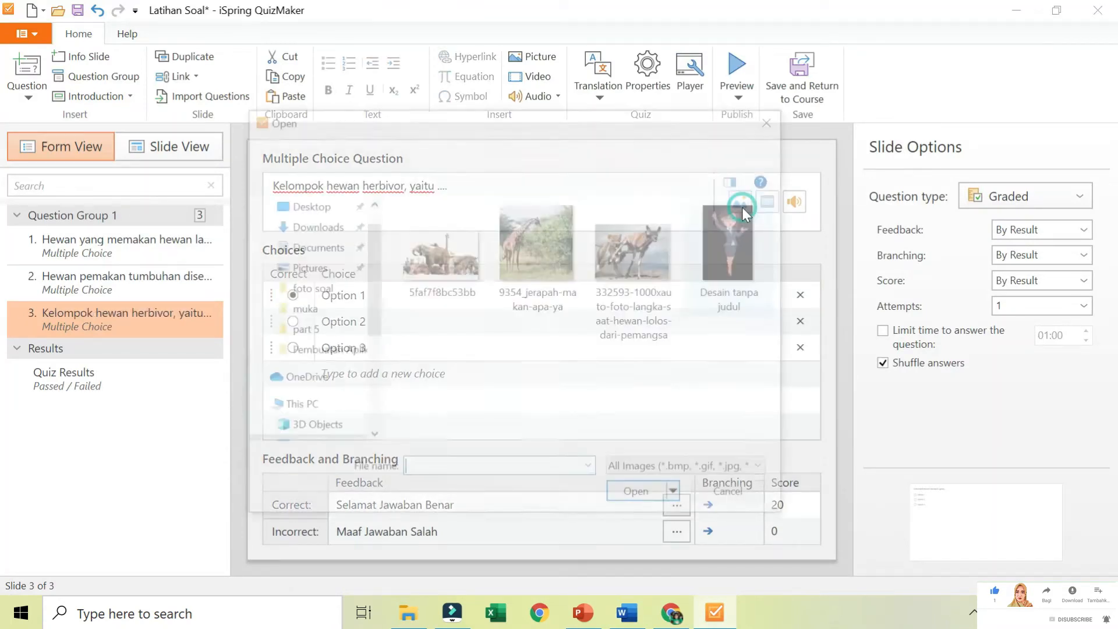
{"action": "double_click", "coordinate": [452, 257]}
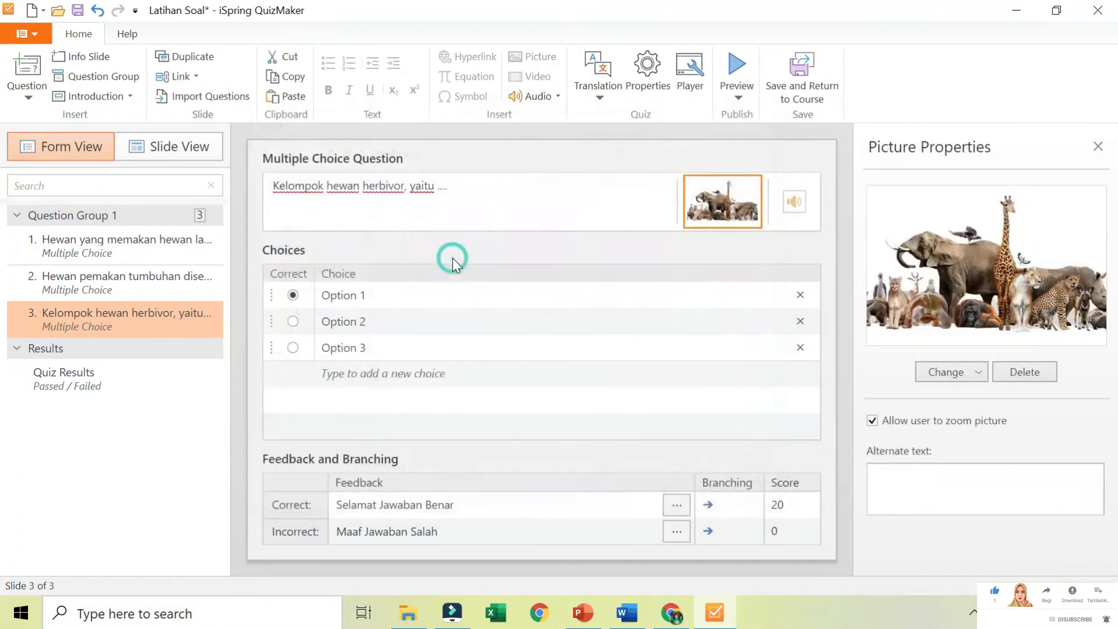
Step: Copy "elang, kuda, dan ular" from the Word document and replace Option 1 of the third question with it in QuizMaker
{"action": "left_click", "coordinate": [627, 612]}
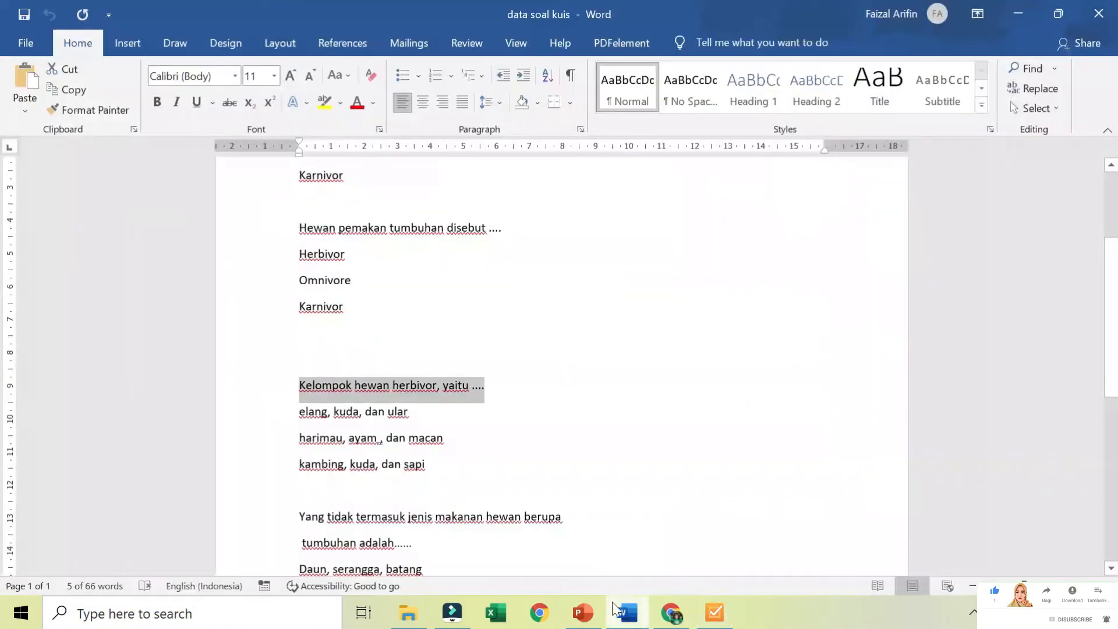
{"action": "left_click", "coordinate": [291, 412]}
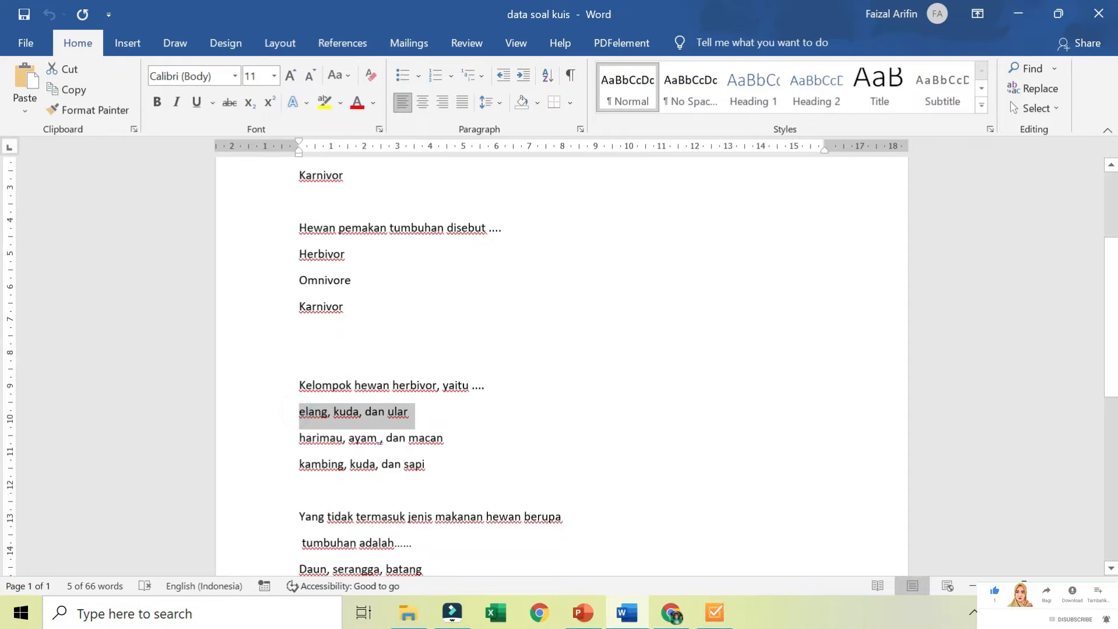
{"action": "left_click", "coordinate": [722, 617]}
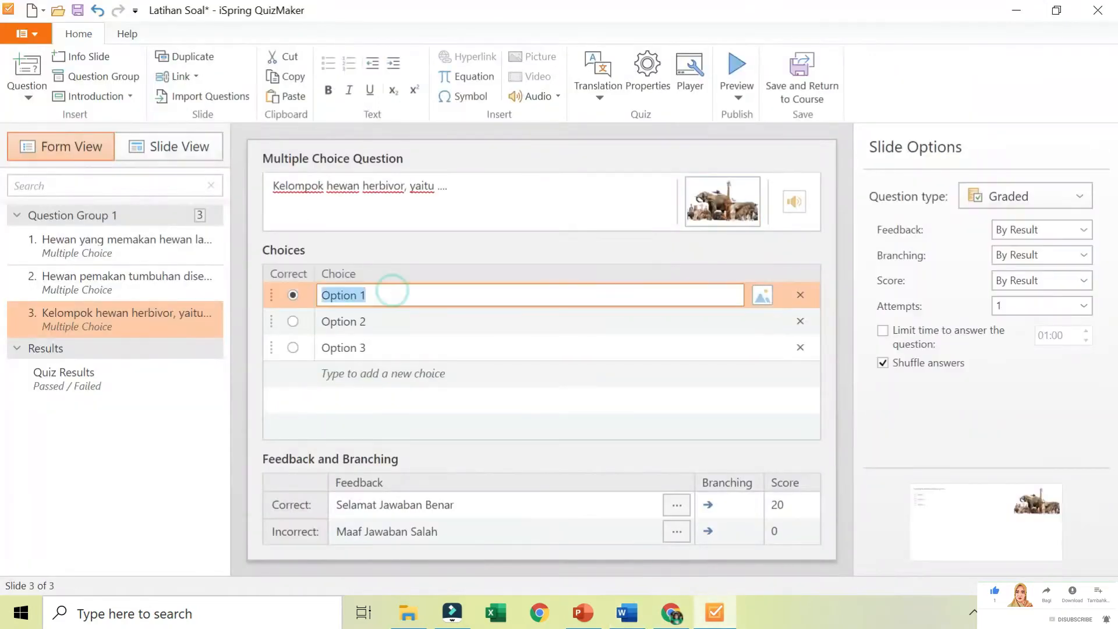
Step: Copy "harimau, ayam , dan macan" from the Word document and replace Option 2 of the third question with it in QuizMaker
{"action": "left_click", "coordinate": [627, 612]}
{"action": "left_click", "coordinate": [292, 438]}
{"action": "left_click", "coordinate": [714, 612]}
{"action": "left_click", "coordinate": [342, 319]}
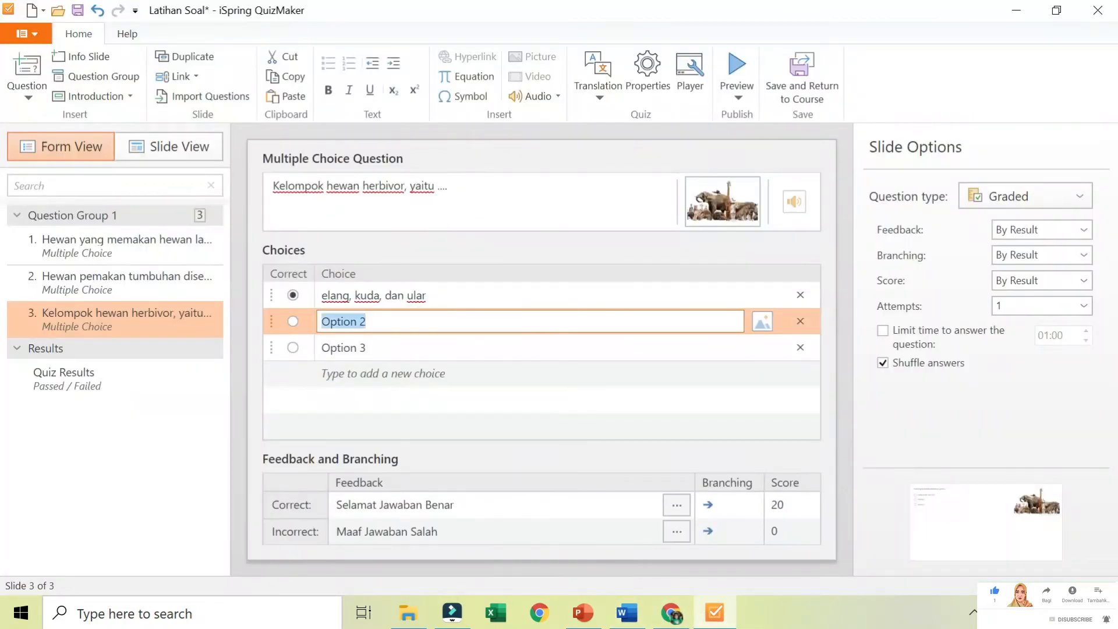
Step: Copy "kambing, kuda, dan sapi" from the Word document over Option 3 of the third question in QuizMaker and mark it as the correct answer
{"action": "left_click", "coordinate": [626, 612]}
{"action": "left_click", "coordinate": [291, 464]}
{"action": "left_click", "coordinate": [714, 611]}
{"action": "left_click", "coordinate": [408, 347]}
{"action": "type", "text": "kambing, kuda, dan sapi"}
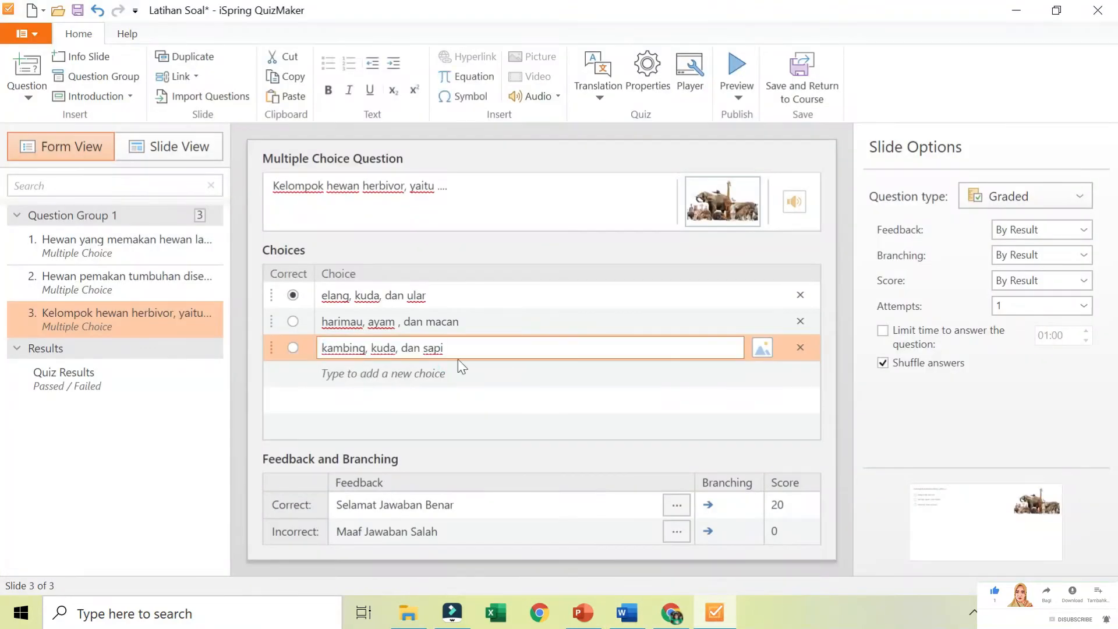
{"action": "left_click", "coordinate": [494, 407]}
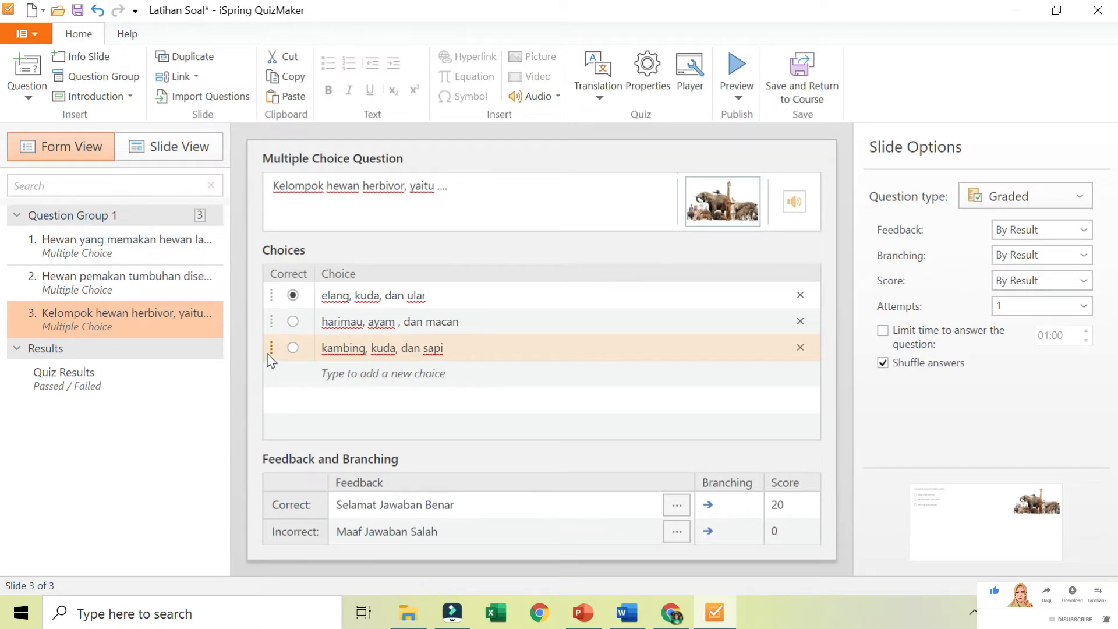
{"action": "left_click", "coordinate": [292, 347]}
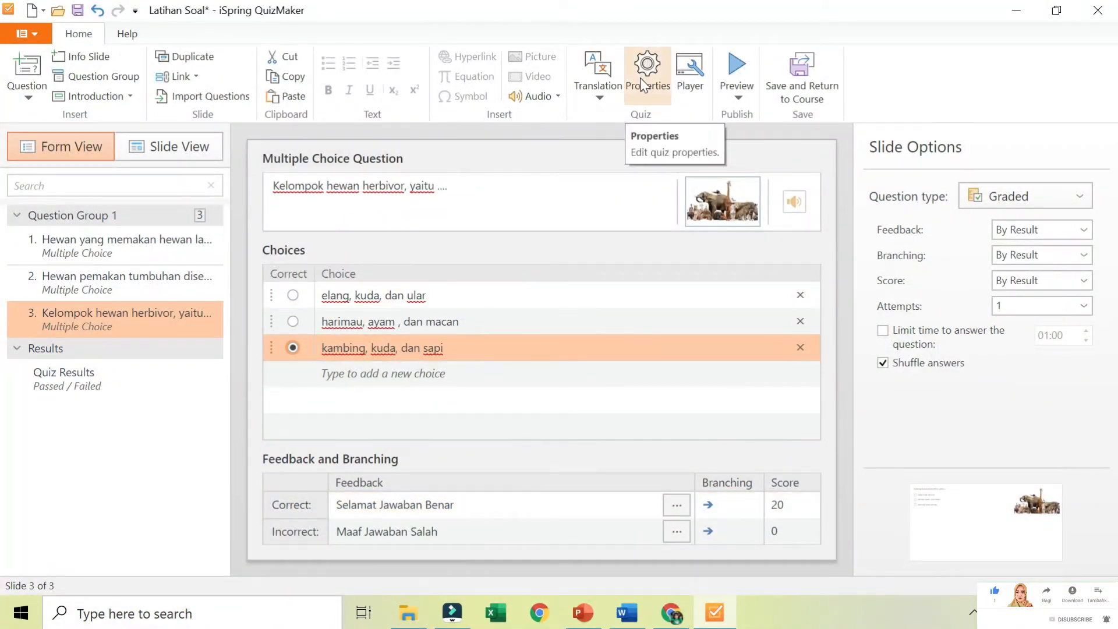
Step: Add a fourth multiple-choice question reading "Yang tidak termasuk jenis makanan hewan berupa tumbuhan adalah......" copied from the Word document and insert the giraffe picture
{"action": "left_click", "coordinate": [787, 505]}
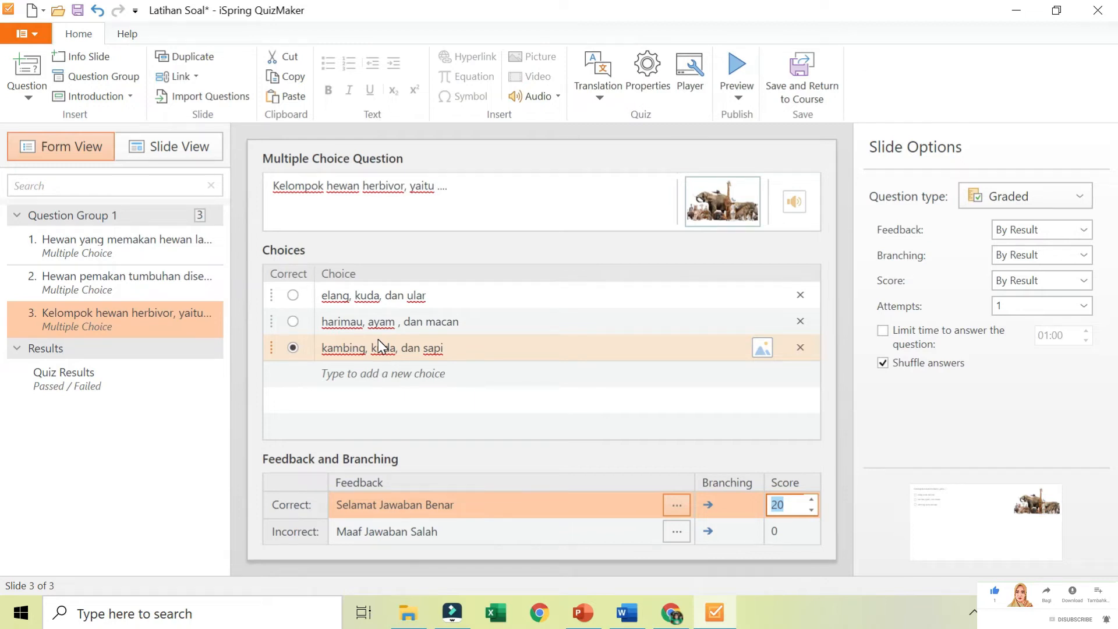
{"action": "left_click", "coordinate": [117, 309]}
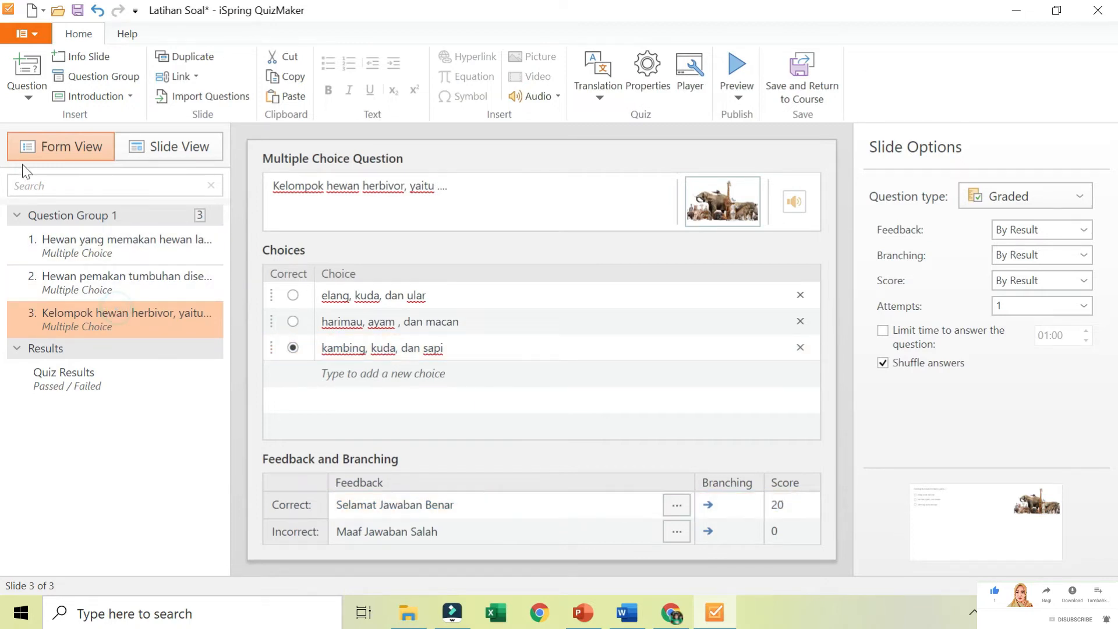
{"action": "left_click", "coordinate": [28, 101]}
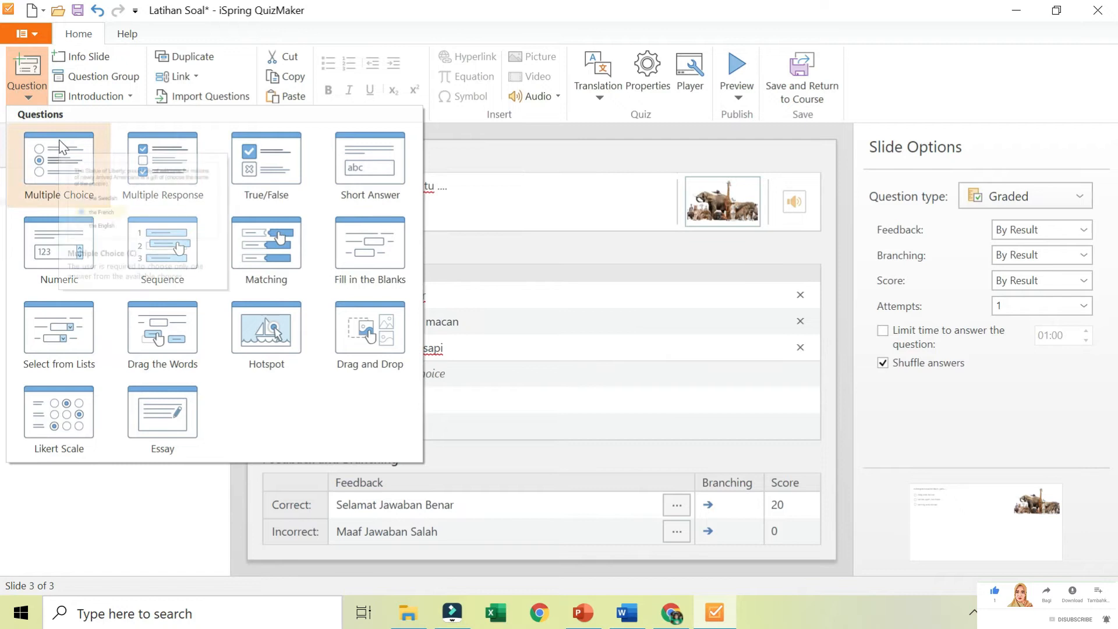
{"action": "left_click", "coordinate": [64, 159]}
{"action": "left_click", "coordinate": [626, 612]}
{"action": "scroll", "coordinate": [561, 361], "scroll_direction": "down", "scroll_amount": 2}
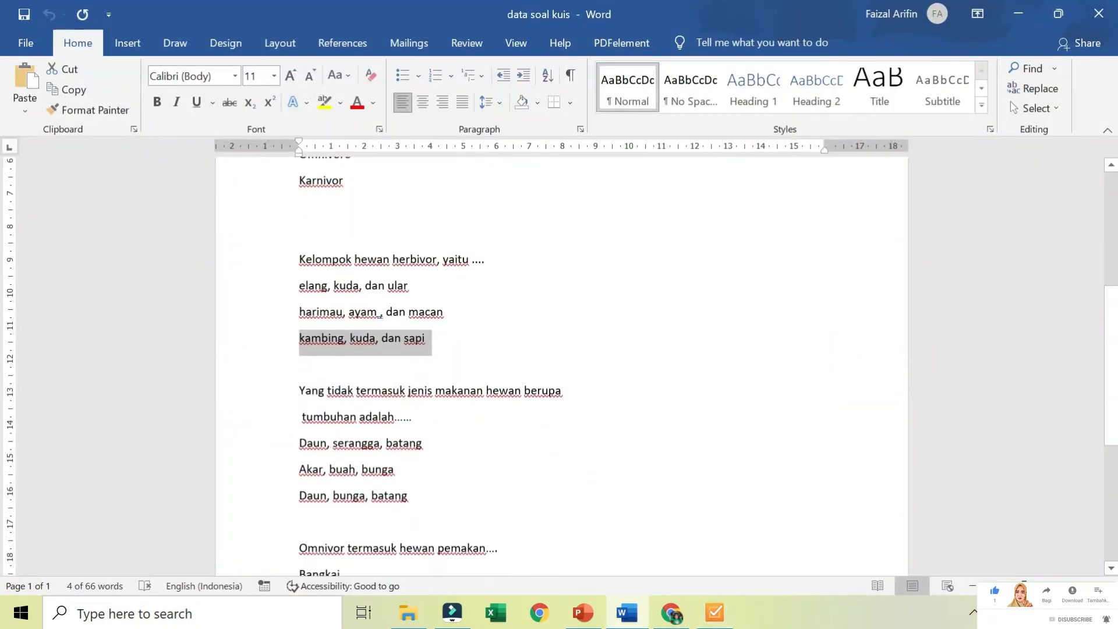
{"action": "left_click_drag", "start_coordinate": [299, 391], "coordinate": [412, 418]}
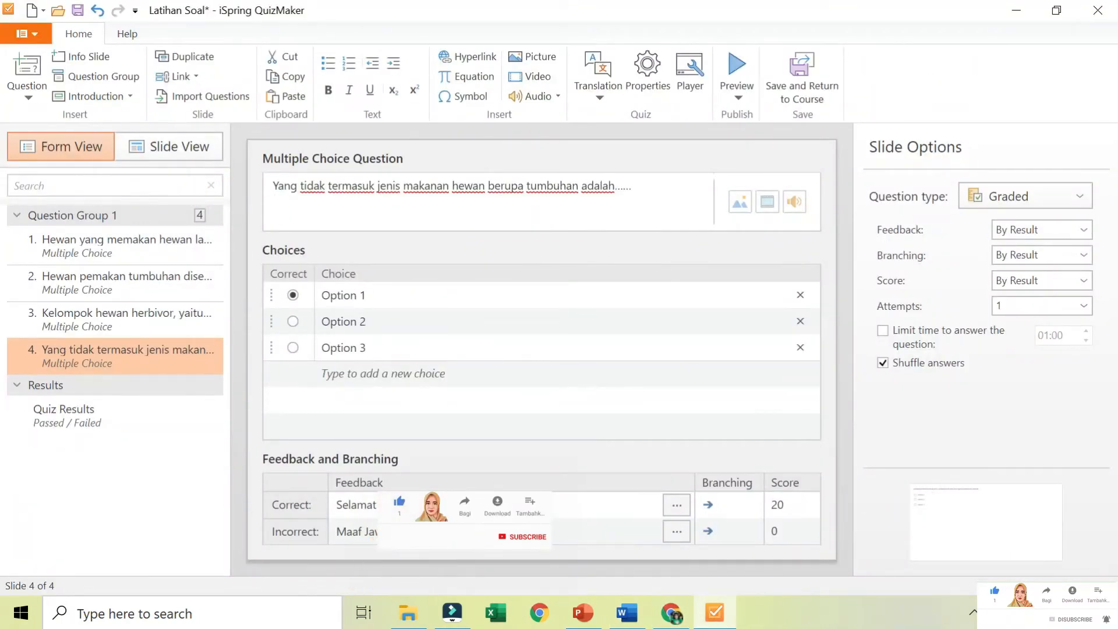
{"action": "left_click", "coordinate": [740, 202]}
{"action": "double_click", "coordinate": [543, 243]}
Step: Copy "Daun, serangga, batang", "Akar, buah, bunga" and "Daun, bunga, batang" from Word into the fourth question's options and mark the third as correct
{"action": "left_click", "coordinate": [627, 613]}
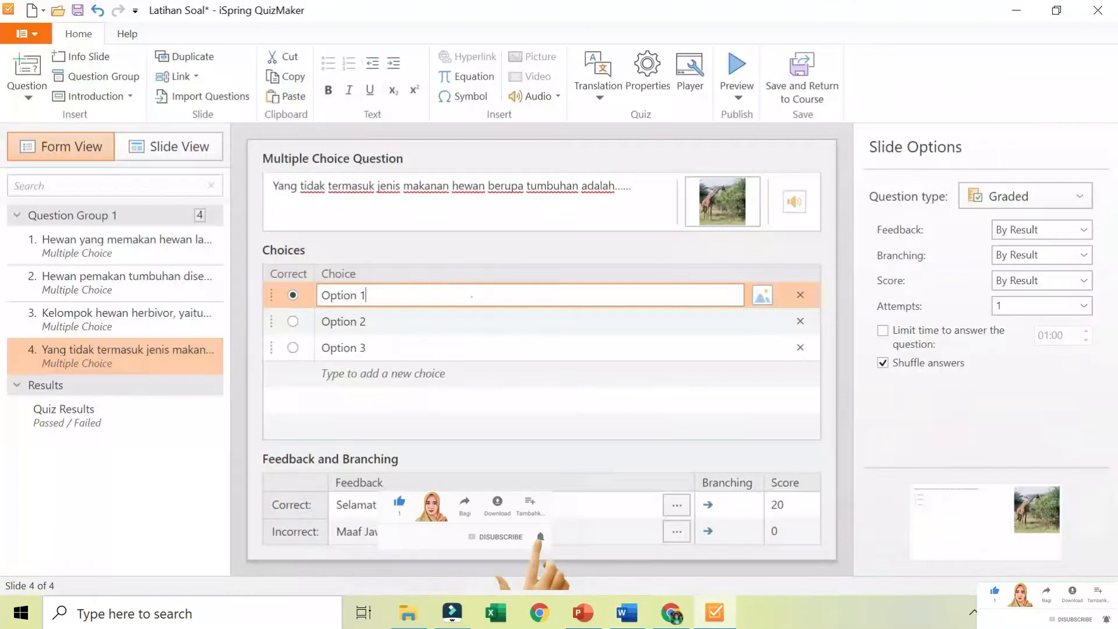
{"action": "triple_click", "coordinate": [367, 453]}
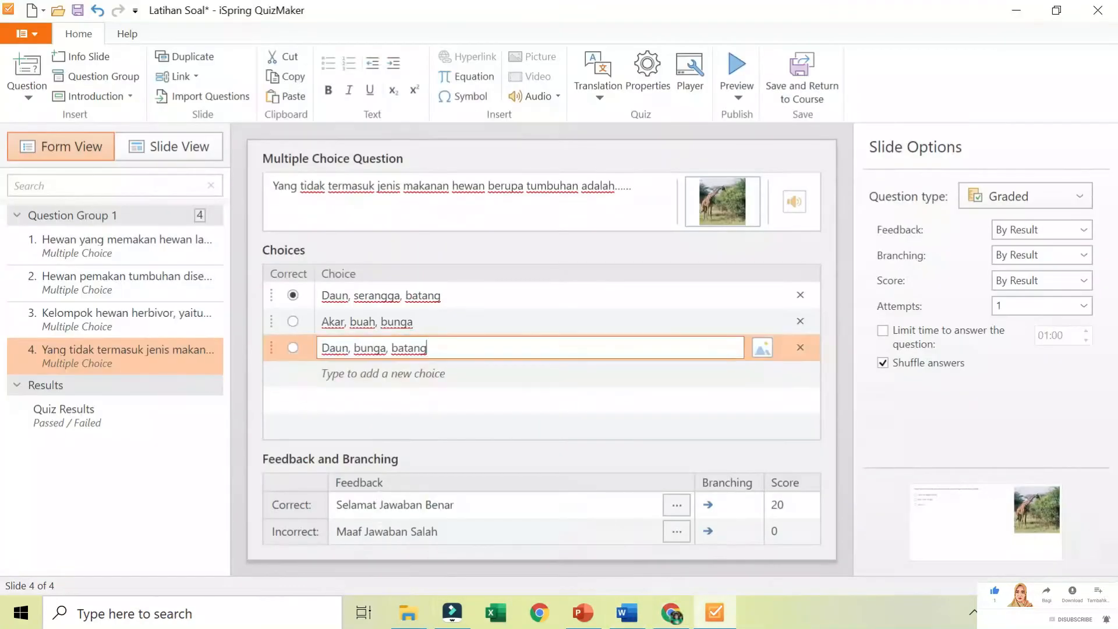
{"action": "left_click", "coordinate": [452, 398]}
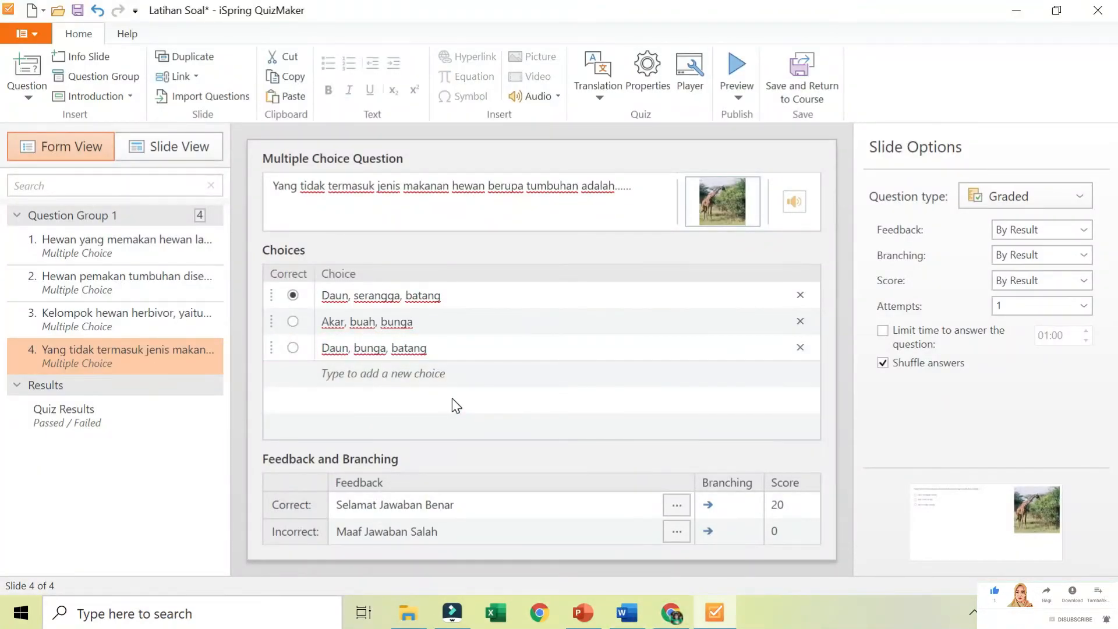
{"action": "left_click", "coordinate": [292, 347]}
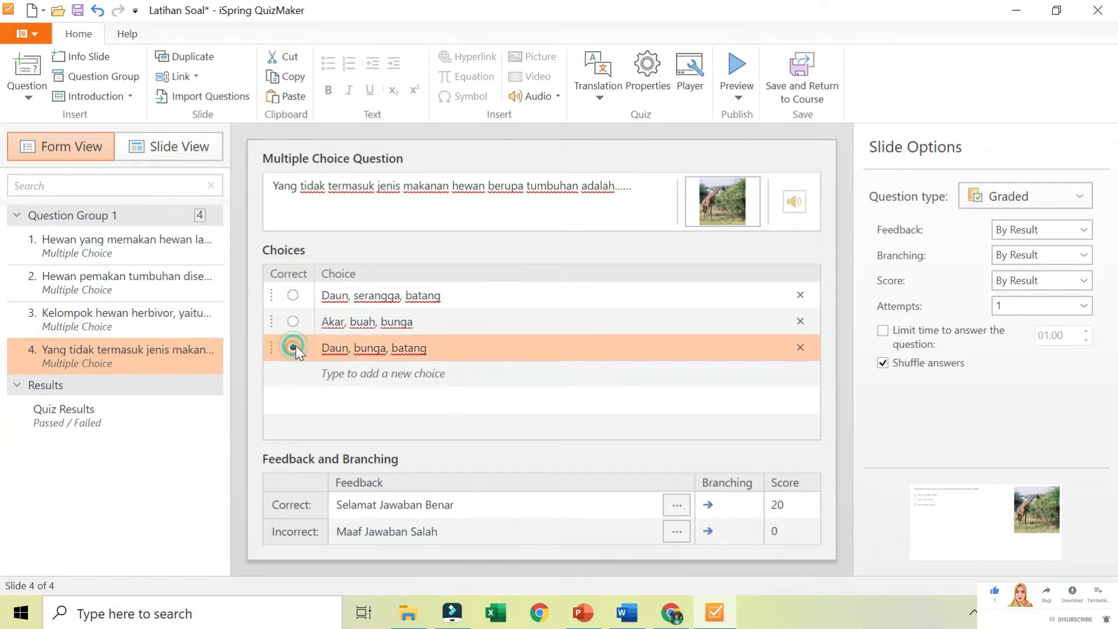
Step: Add a fifth multiple-choice question reading "Omnivor termasuk hewan pemakan...." with "Bangkai" and "Daging" as the first two options, copied from the Word document
{"action": "left_click", "coordinate": [626, 612]}
{"action": "scroll", "coordinate": [379, 273], "scroll_direction": "down", "scroll_amount": 2}
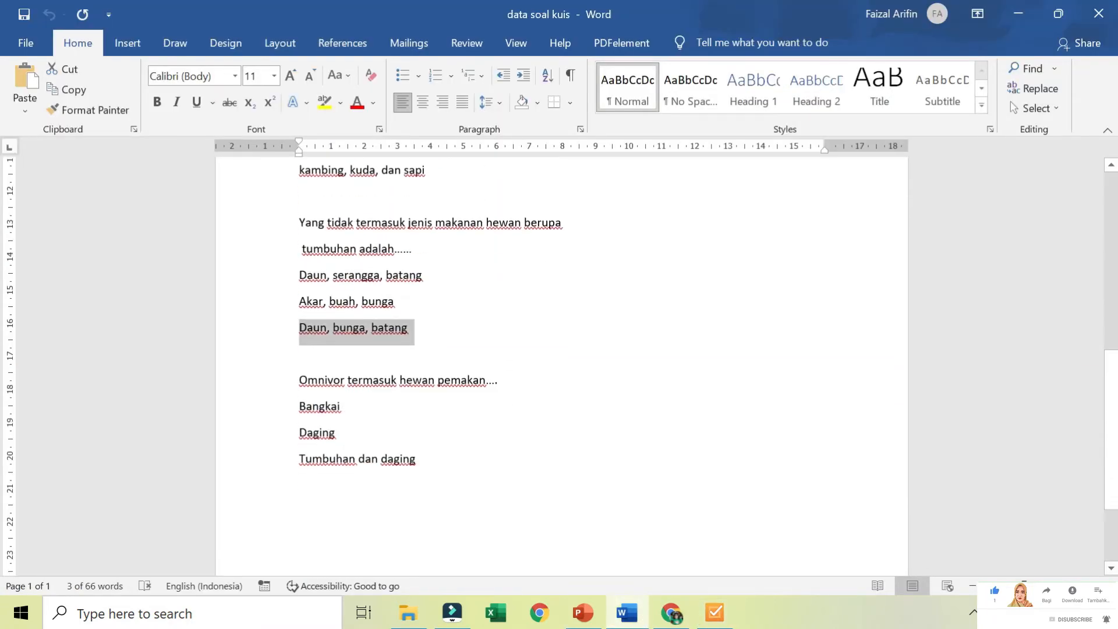
{"action": "left_click_drag", "start_coordinate": [296, 381], "coordinate": [506, 386]}
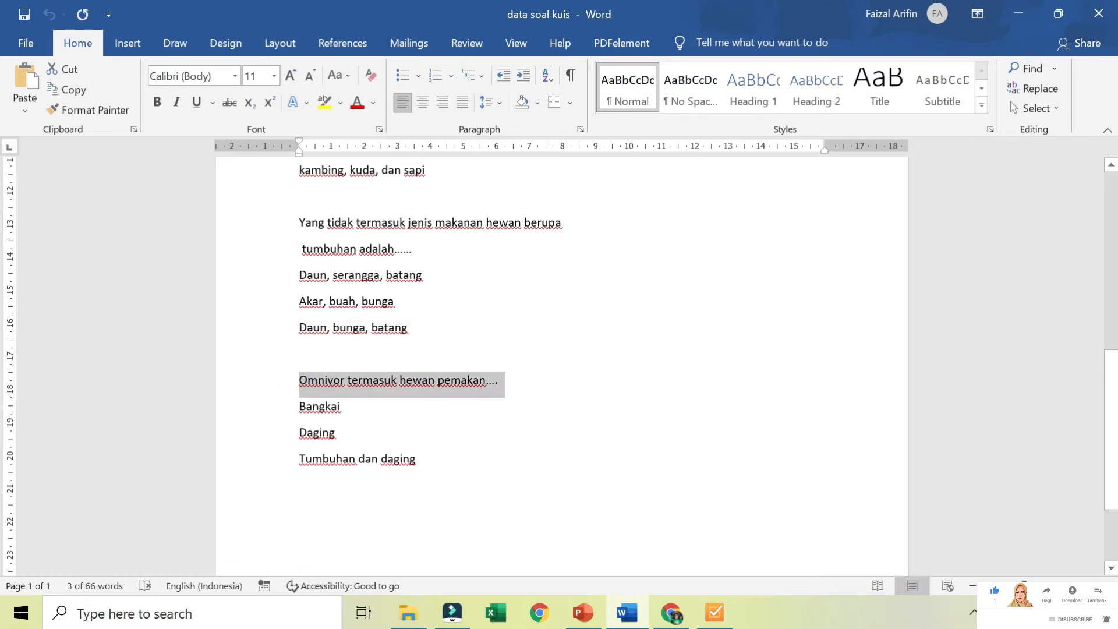
{"action": "key", "text": "alt+Tab"}
{"action": "key", "text": "alt+Tab"}
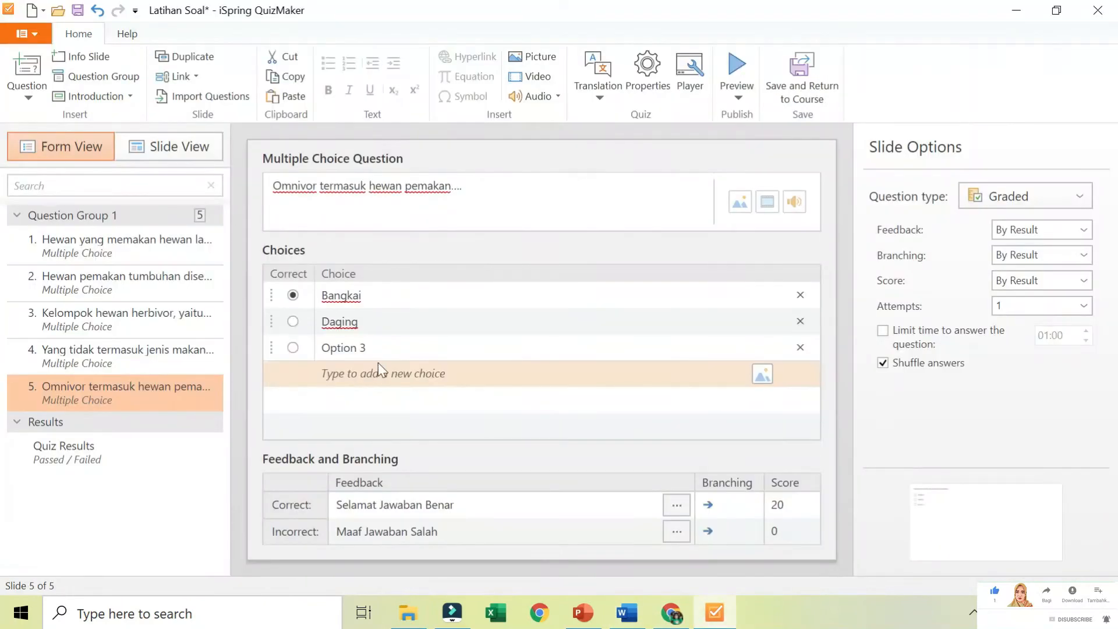
Step: Replace Option 3 of the fifth question with "Tumbuhan dan daging" and mark it as the correct answer
{"action": "left_click", "coordinate": [378, 349]}
{"action": "double_click", "coordinate": [378, 349]}
{"action": "type", "text": "Tumbuhan dan daging"}
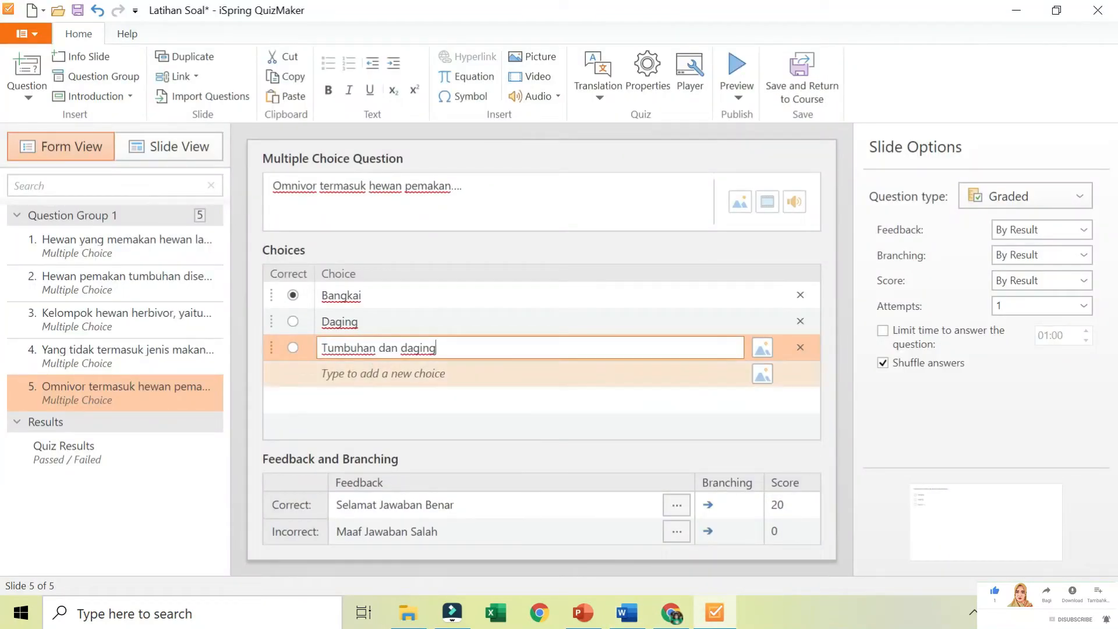
{"action": "left_click", "coordinate": [293, 347]}
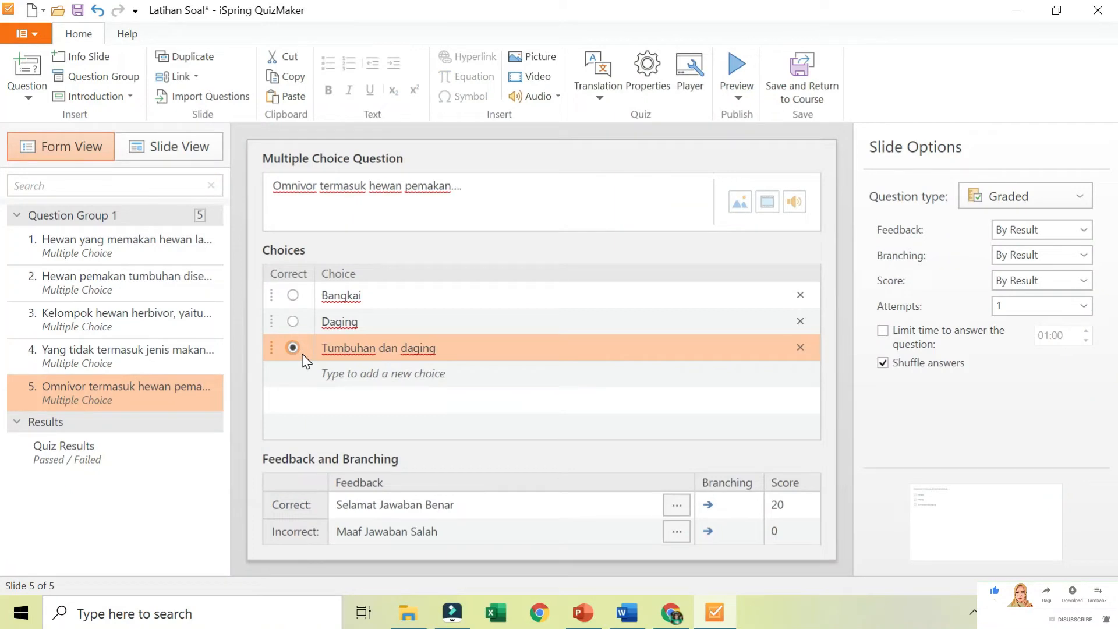
{"action": "left_click", "coordinate": [27, 93]}
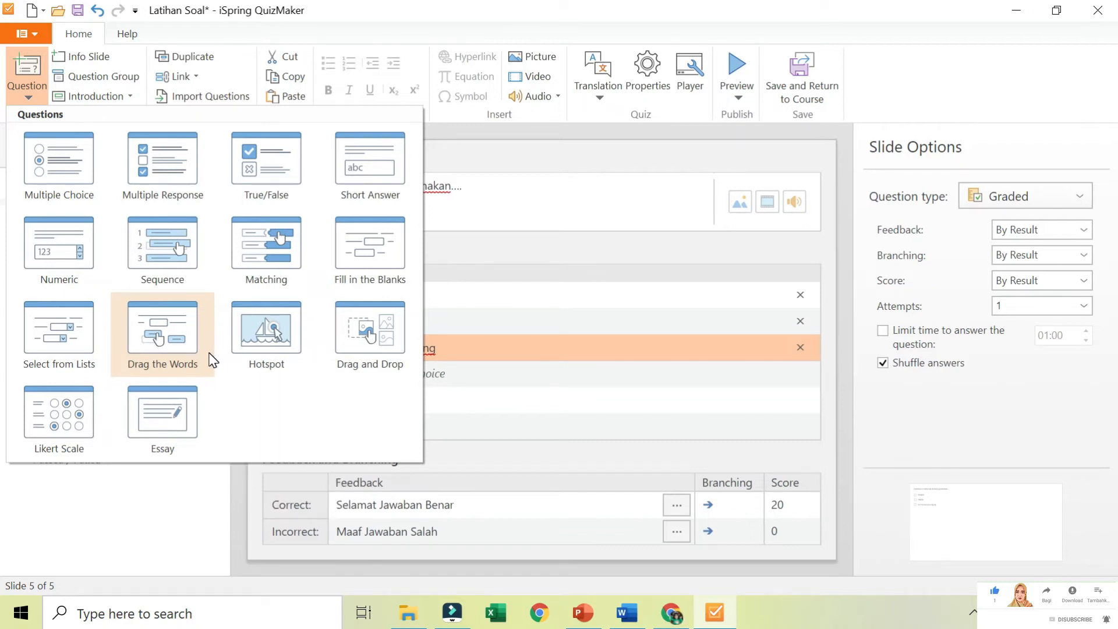
{"action": "left_click", "coordinate": [619, 387]}
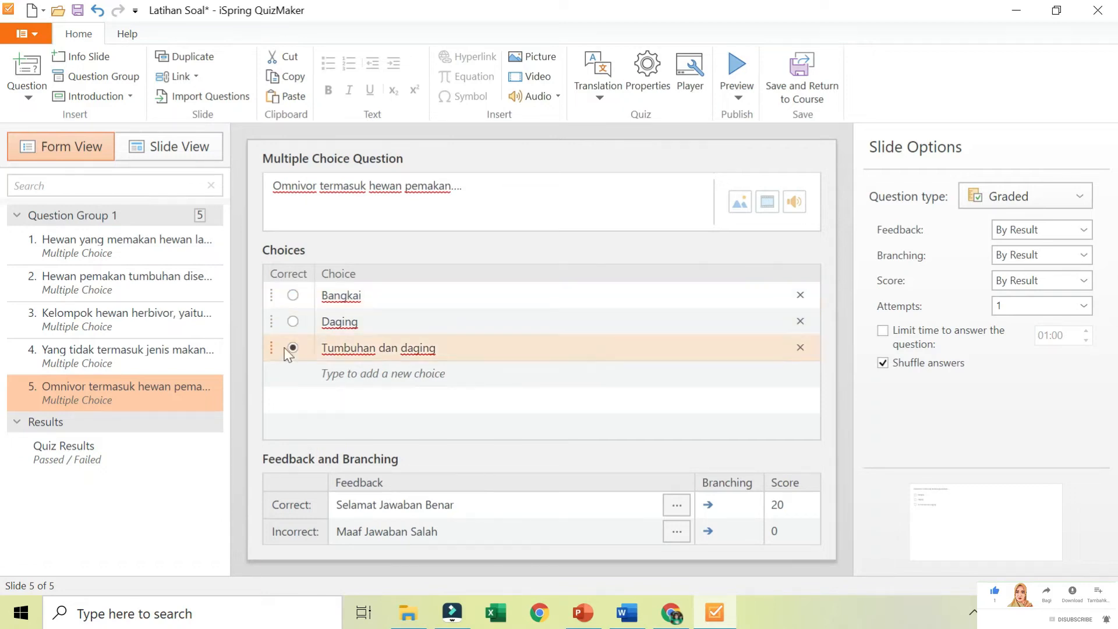
Step: Change the passed message on the Quiz Results slide to "Selamat, Kamu Lulus..."
{"action": "left_click", "coordinate": [156, 457]}
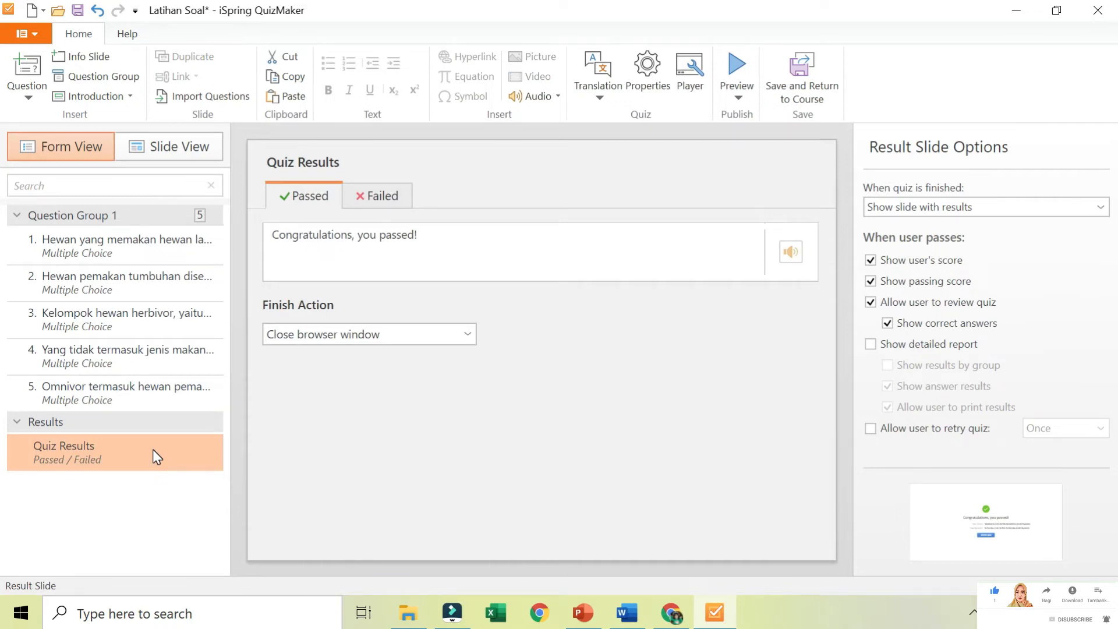
{"action": "triple_click", "coordinate": [367, 232]}
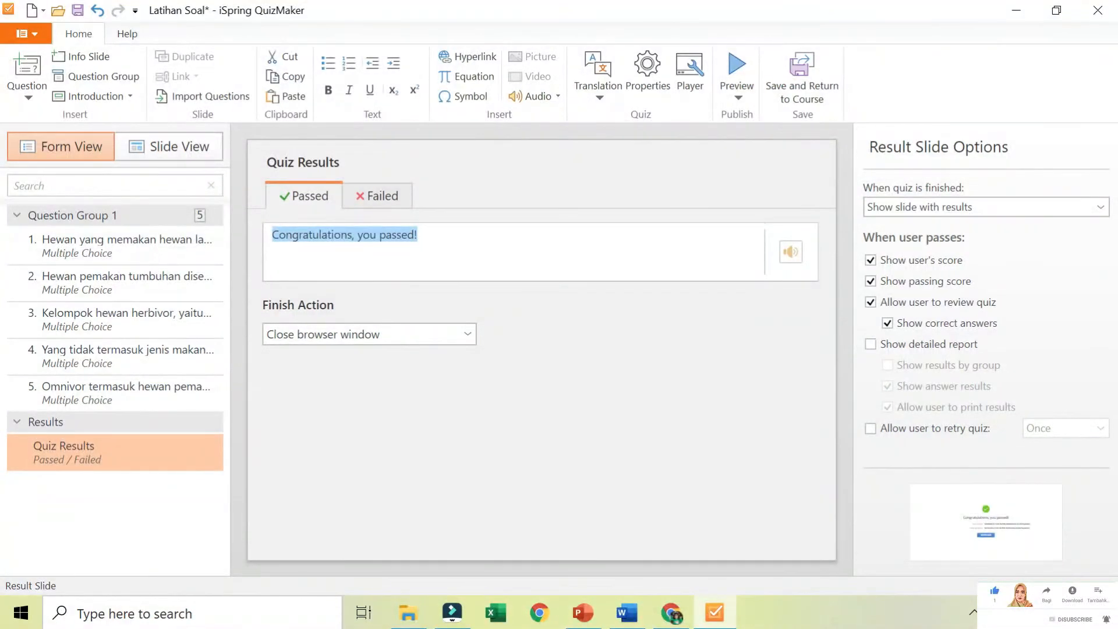
{"action": "type", "text": "Sela"}
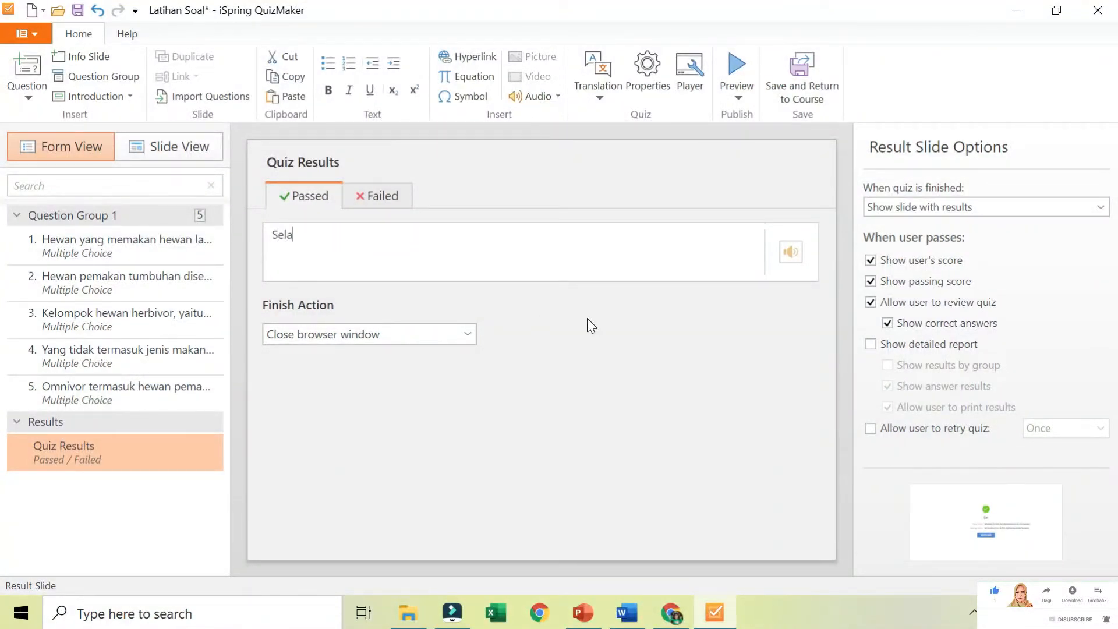
{"action": "type", "text": "mat, Kamu Lulus..."}
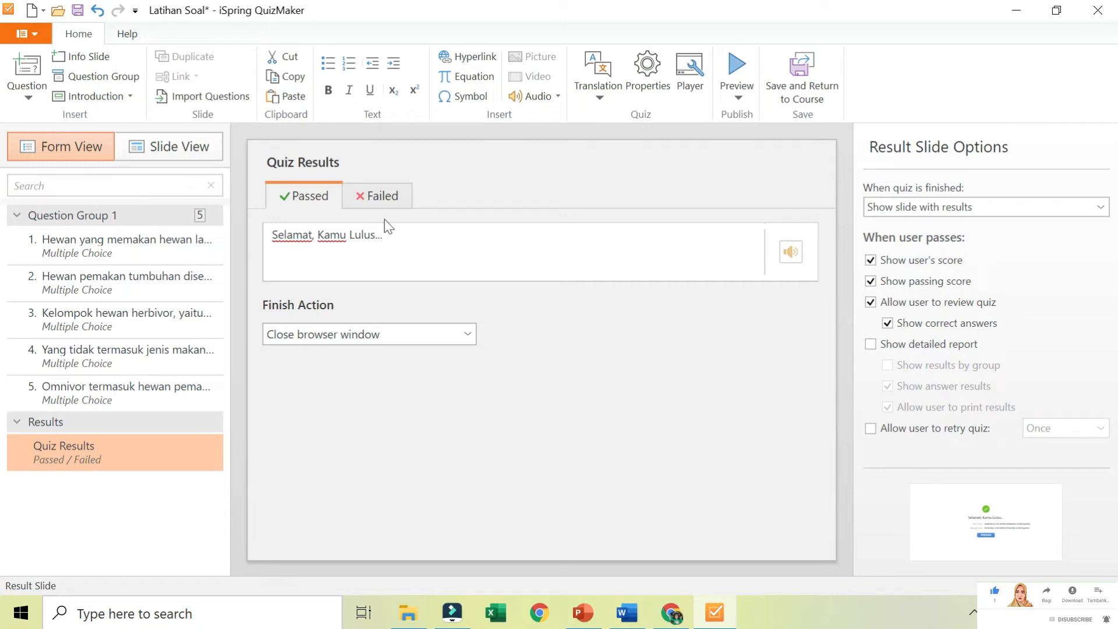
Step: Change the failed message on the Quiz Results slide to "Maaf Kamu Belum Lulus"
{"action": "left_click", "coordinate": [379, 195]}
{"action": "left_click", "coordinate": [369, 238]}
{"action": "key", "text": "ctrl+a"}
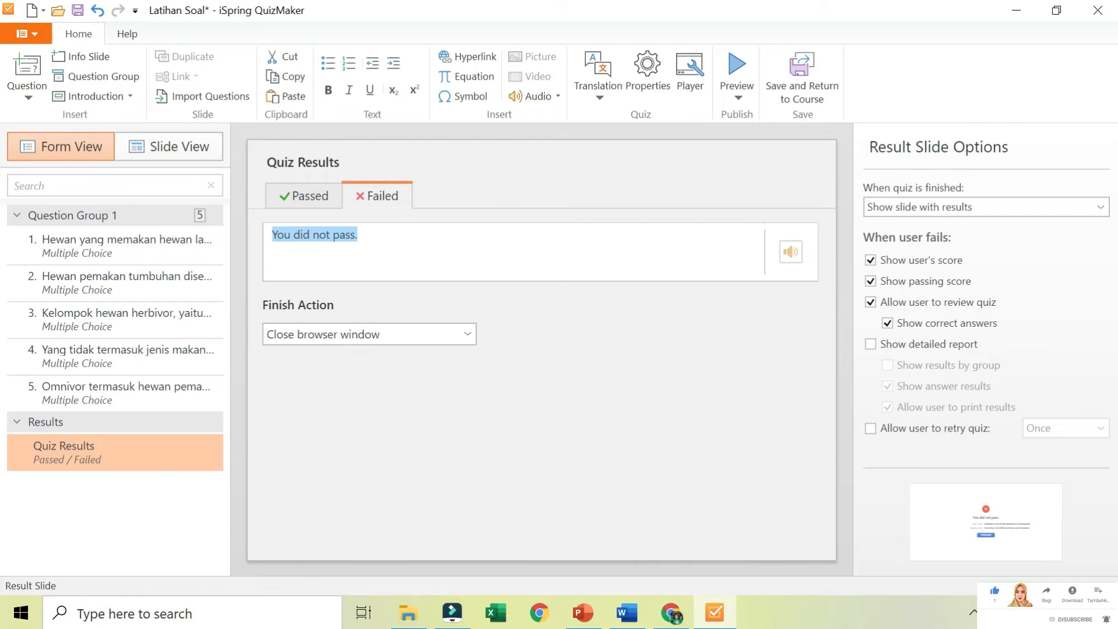
{"action": "type", "text": "Maaf Kamu Belum Lulus"}
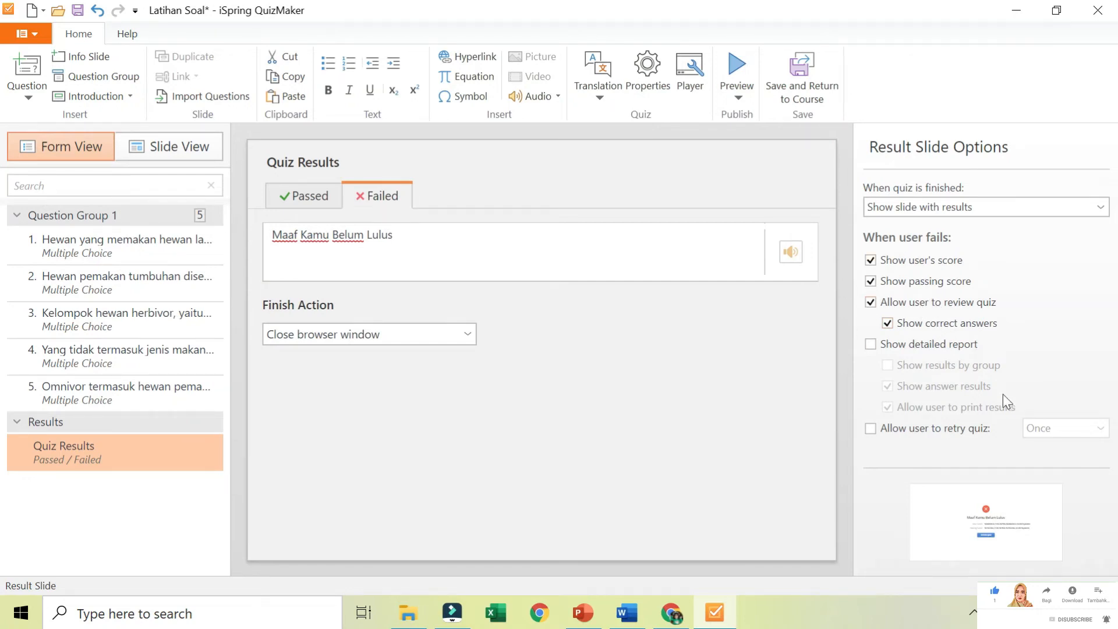
Step: Allow users who fail to retry the quiz an unlimited number of times
{"action": "left_click", "coordinate": [961, 431]}
{"action": "left_click", "coordinate": [1034, 435]}
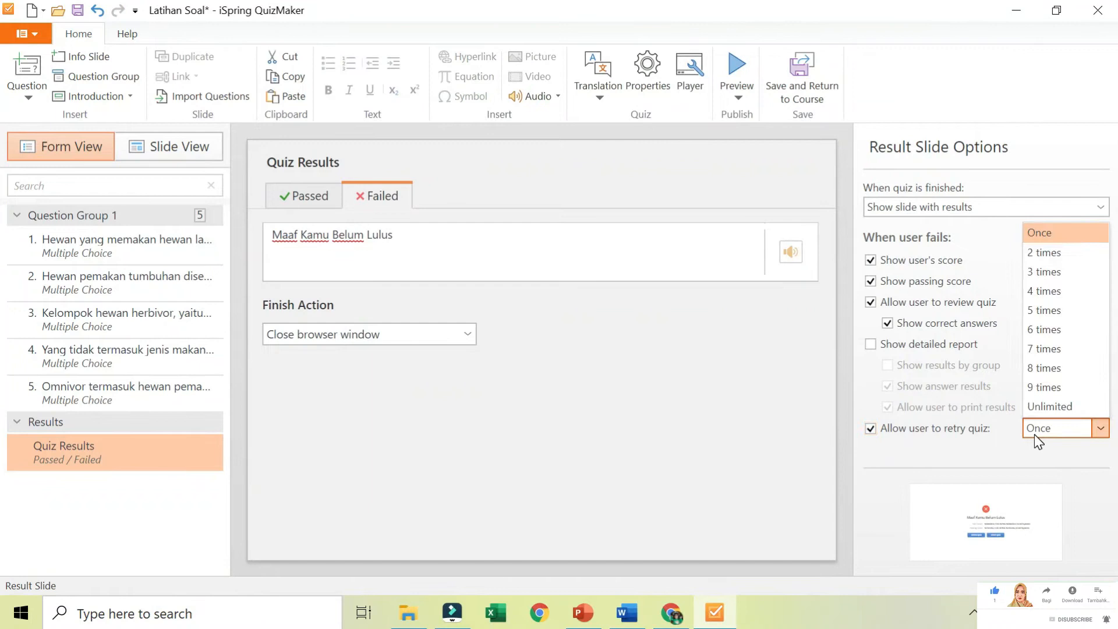
{"action": "left_click", "coordinate": [1052, 410]}
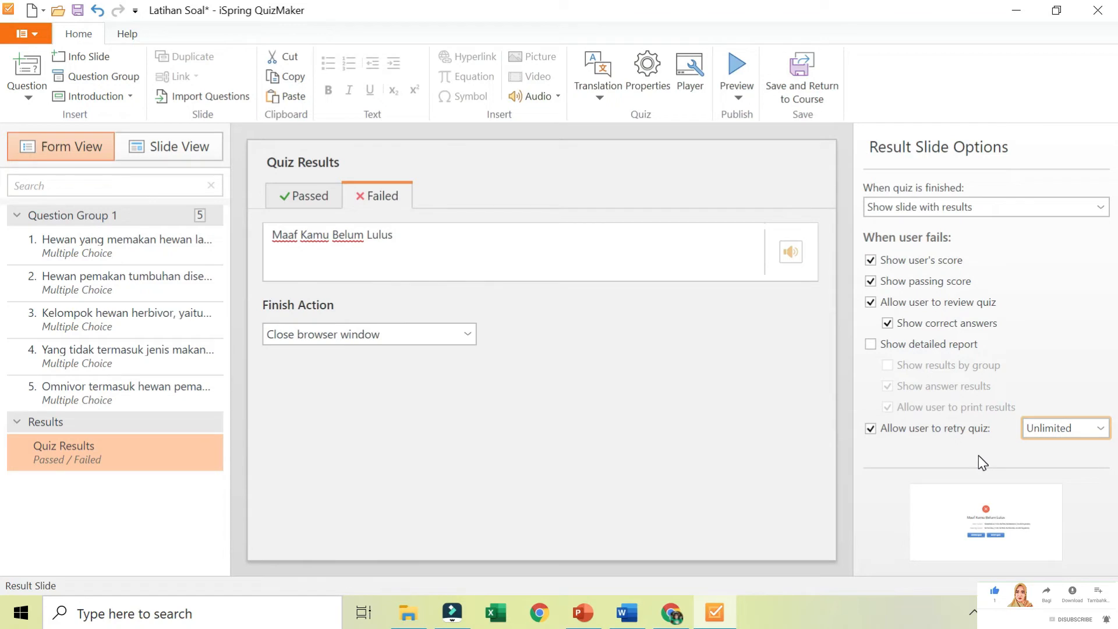
{"action": "left_click", "coordinate": [1039, 438]}
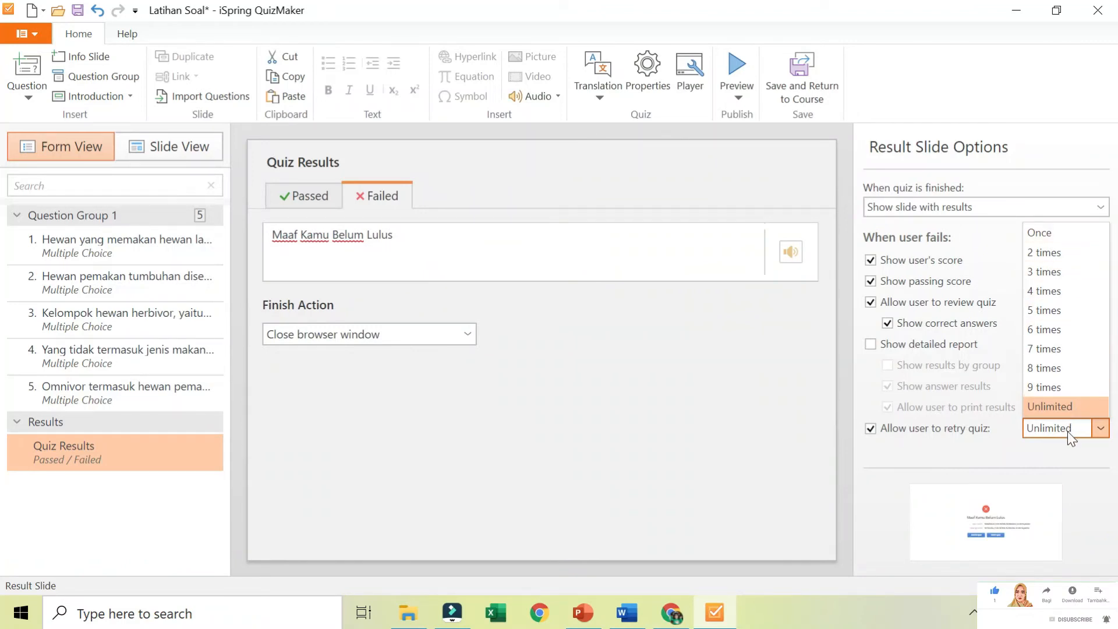
{"action": "left_click", "coordinate": [1069, 457]}
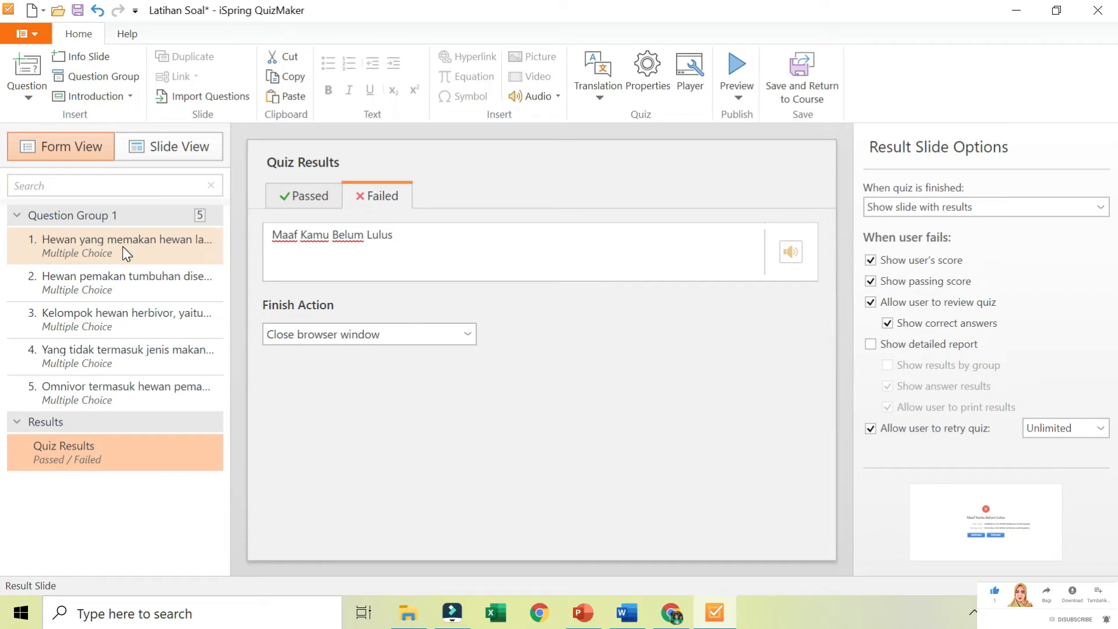
Step: Add an intro slide and replace its title with the lines "Selamat Datang", "Latihan Soal" and "Hewan Berdasarkan Jenis Makanannya"
{"action": "left_click", "coordinate": [128, 102]}
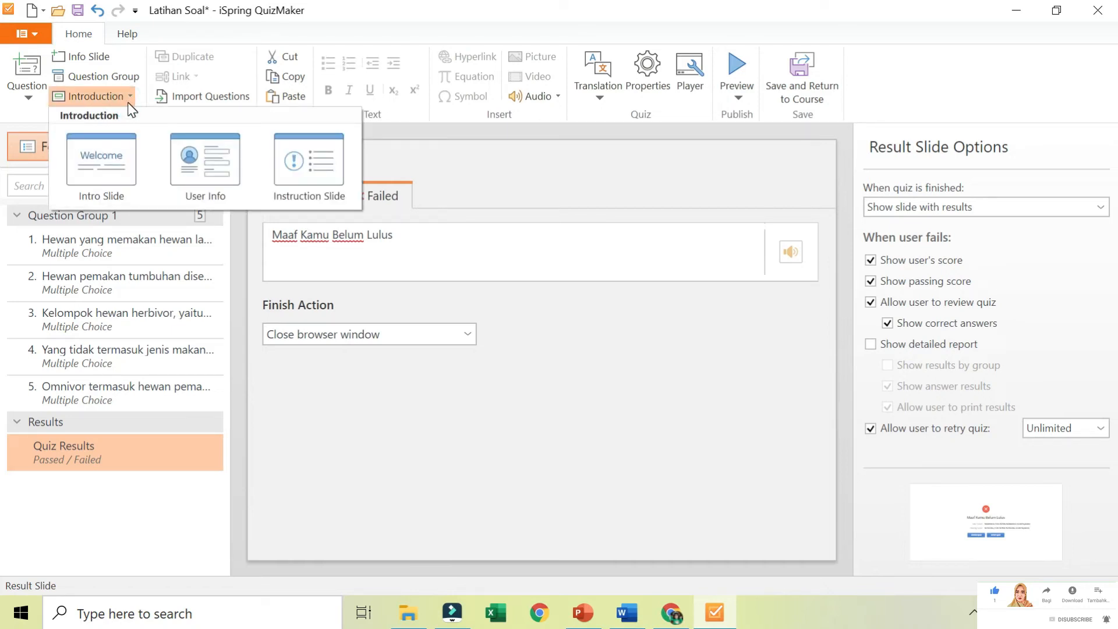
{"action": "left_click", "coordinate": [116, 144]}
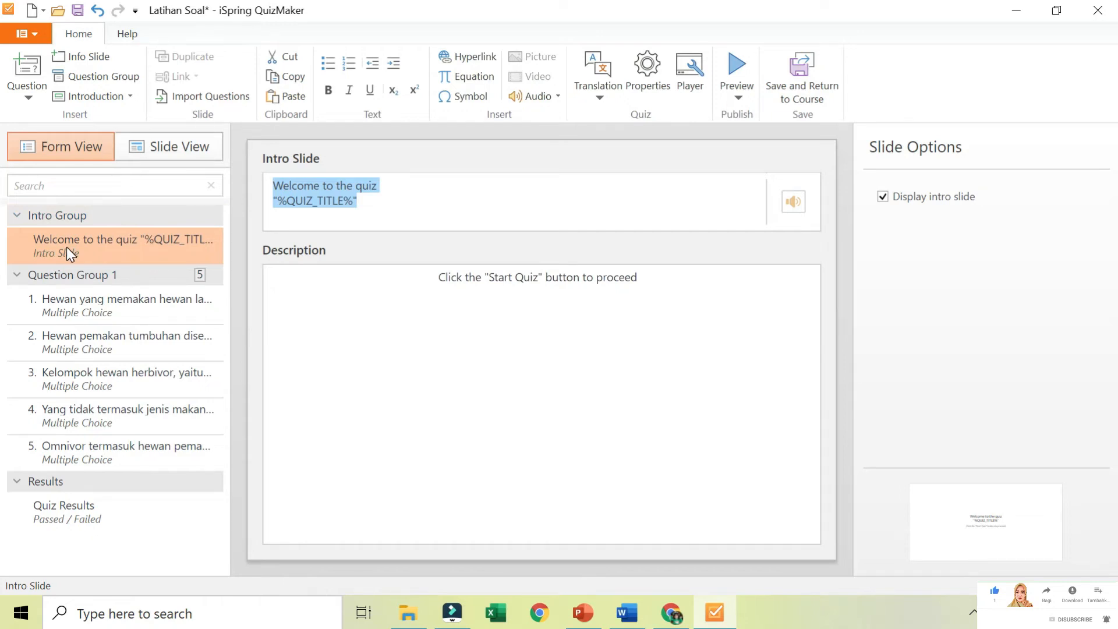
{"action": "left_click_drag", "start_coordinate": [418, 207], "coordinate": [272, 200]}
{"action": "left_click_drag", "start_coordinate": [391, 185], "coordinate": [272, 186]}
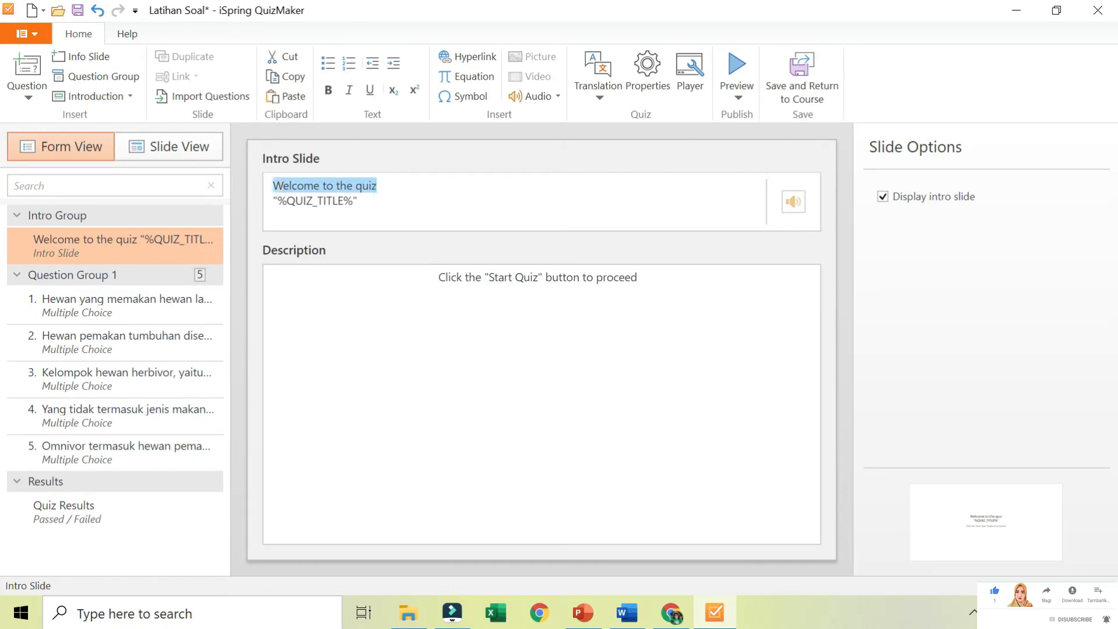
{"action": "type", "text": "Selamat Datab"}
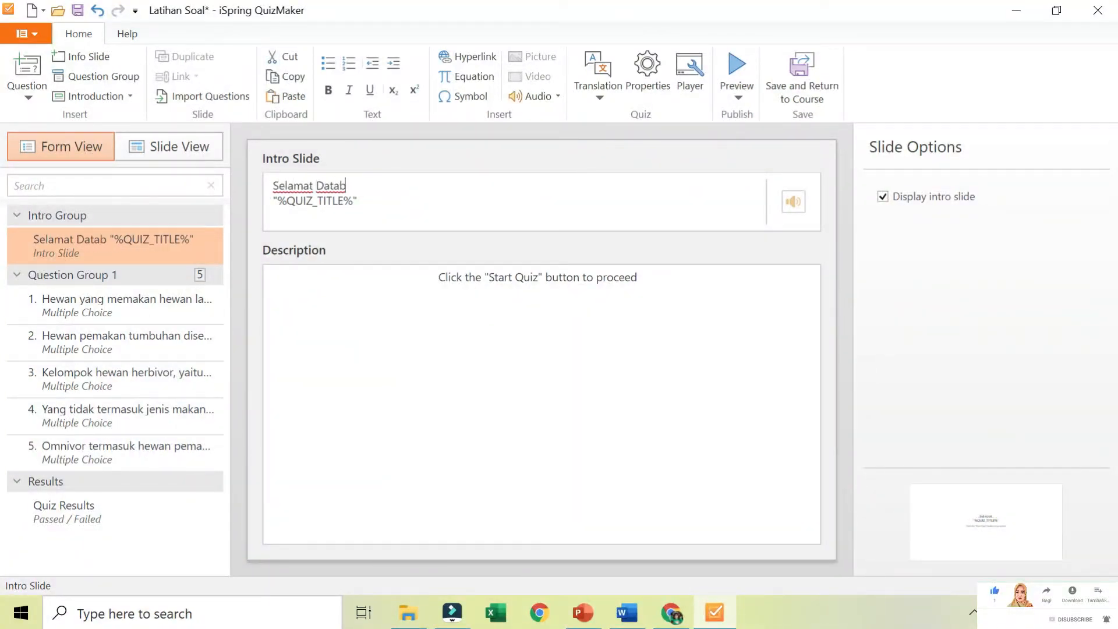
{"action": "key", "text": "BackSpace"}
{"action": "type", "text": "ng"}
{"action": "key", "text": "Down"}
{"action": "key", "text": "shift+Home"}
{"action": "type", "text": "Latihan Soal"}
{"action": "key", "text": "Return"}
{"action": "type", "text": "Hewan Berdasarkan Jenis Makanannya"}
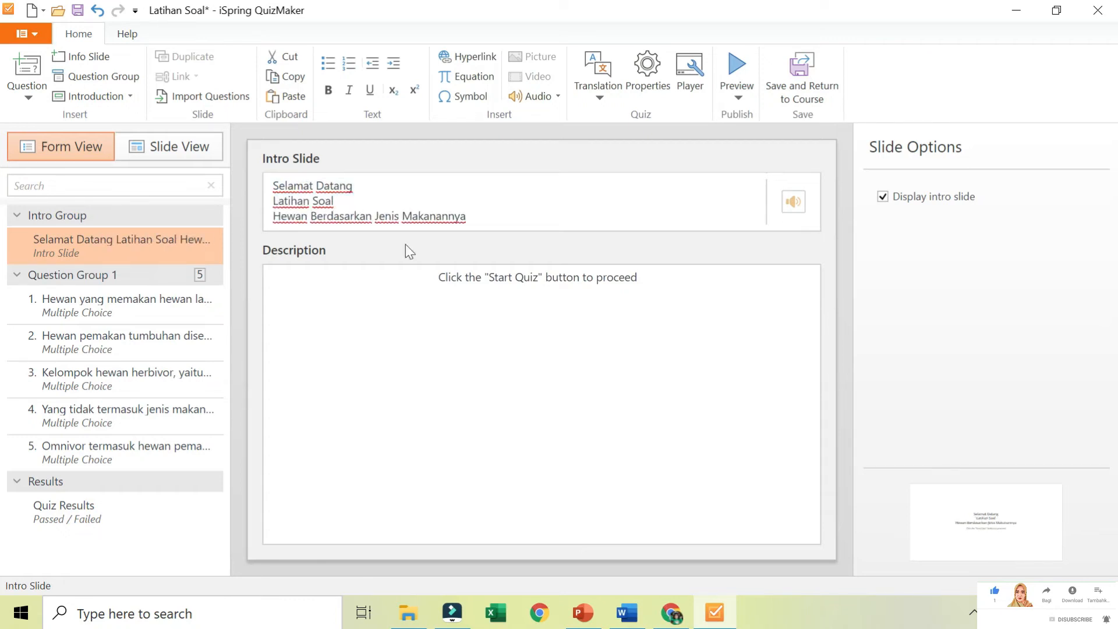
Step: Make all three lines of the intro slide's title bold
{"action": "key", "text": "shift+Up"}
{"action": "key", "text": "shift+Home"}
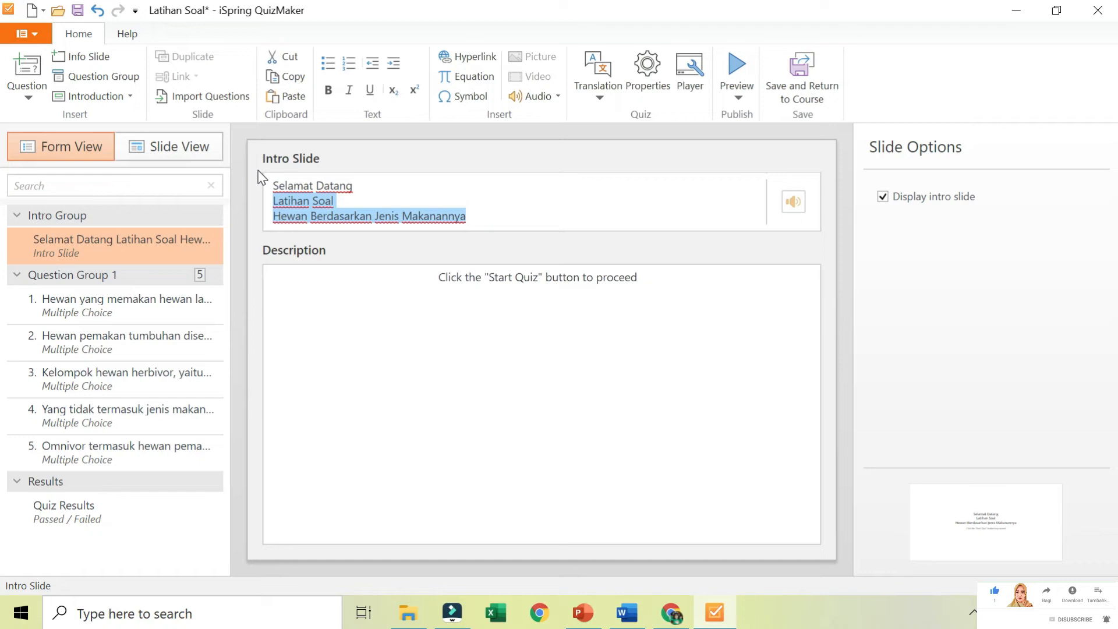
{"action": "left_click", "coordinate": [404, 210]}
{"action": "left_click_drag", "start_coordinate": [479, 216], "coordinate": [274, 185]}
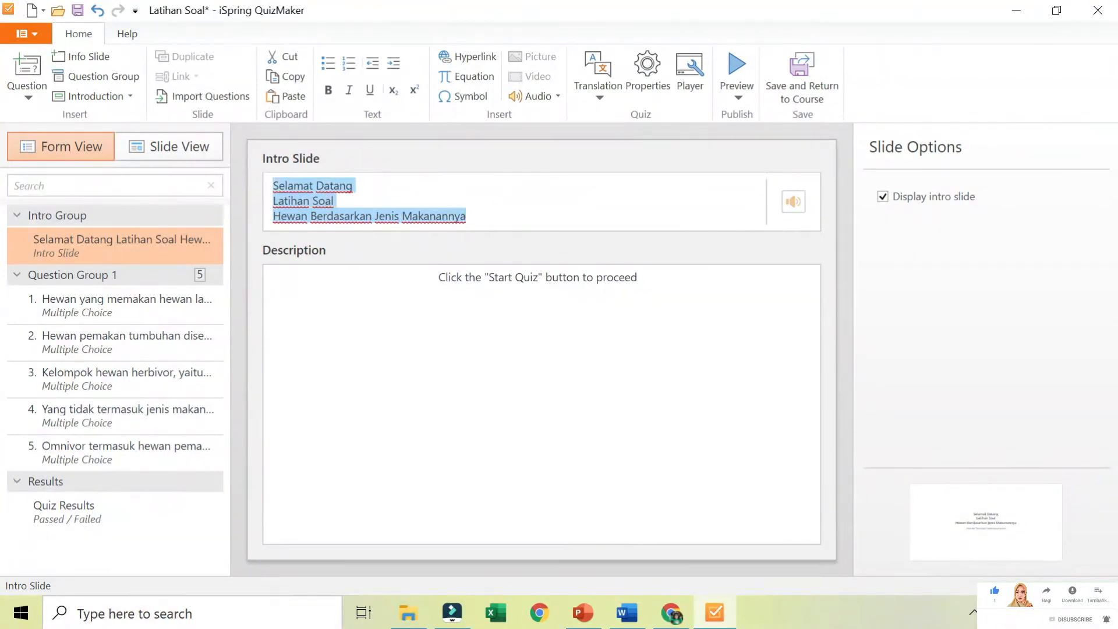
{"action": "left_click", "coordinate": [329, 91]}
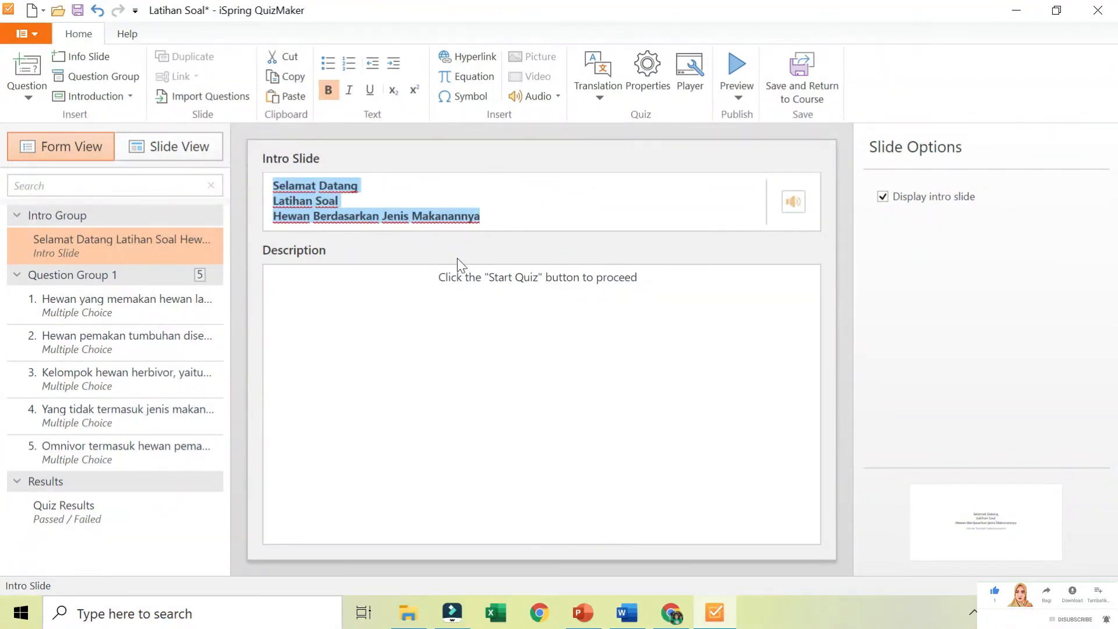
Step: Replace the intro slide's description with "Kerjakan soal soal pilihan ganda berikut ini dengan memilih jawaban yang benar"
{"action": "left_click", "coordinate": [428, 292]}
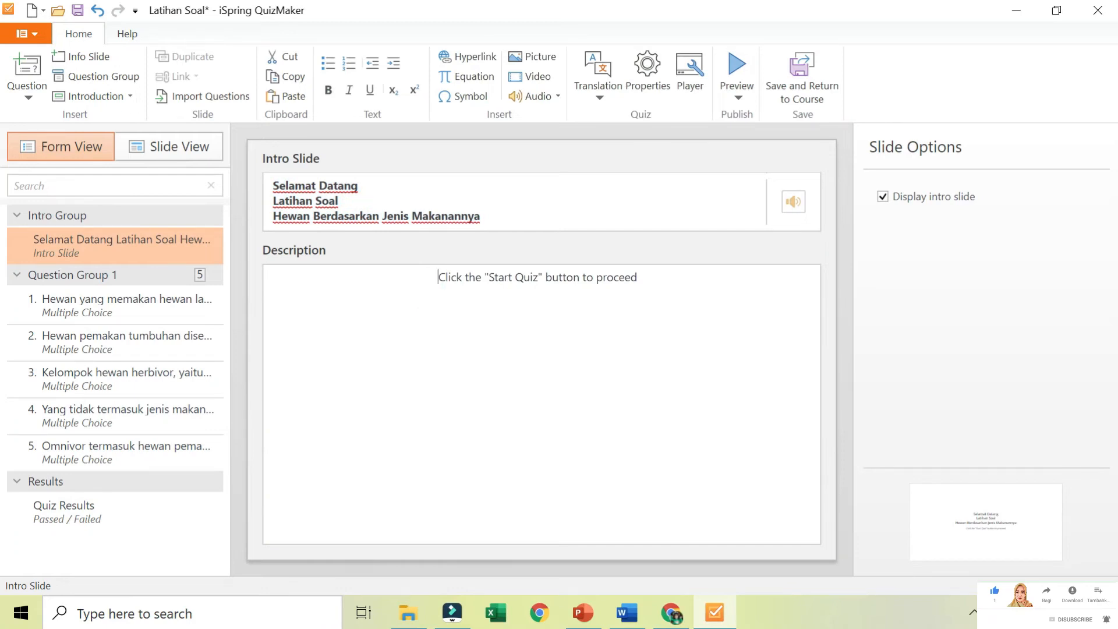
{"action": "key", "text": "ctrl+a"}
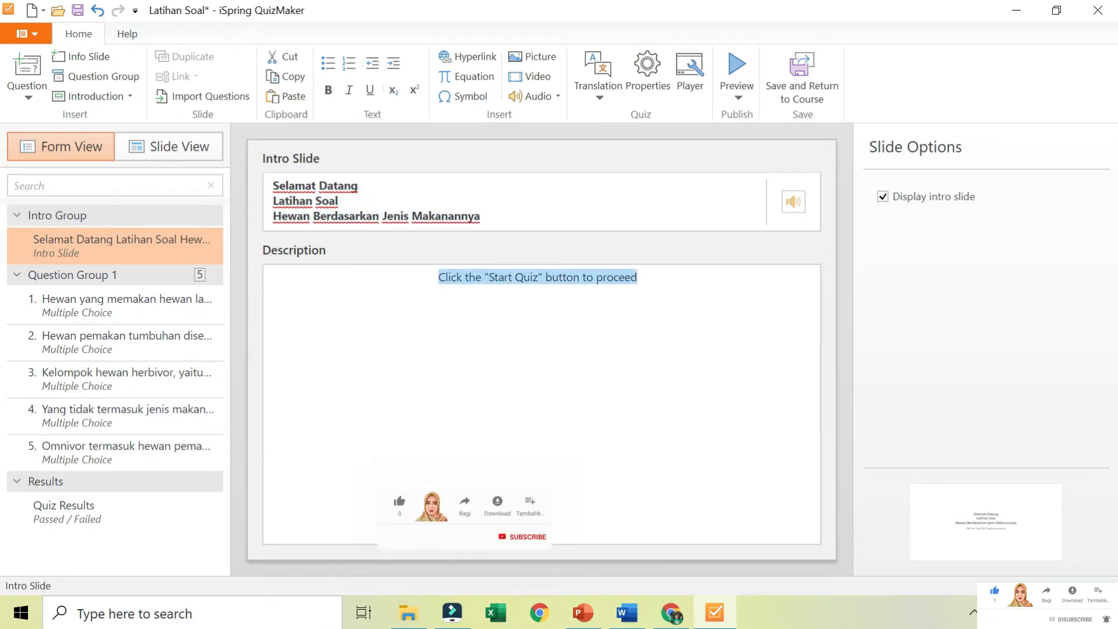
{"action": "type", "text": "Kerjakan soal soal pilihan ganda berikut ini dengan memilih jawaban yang benar"}
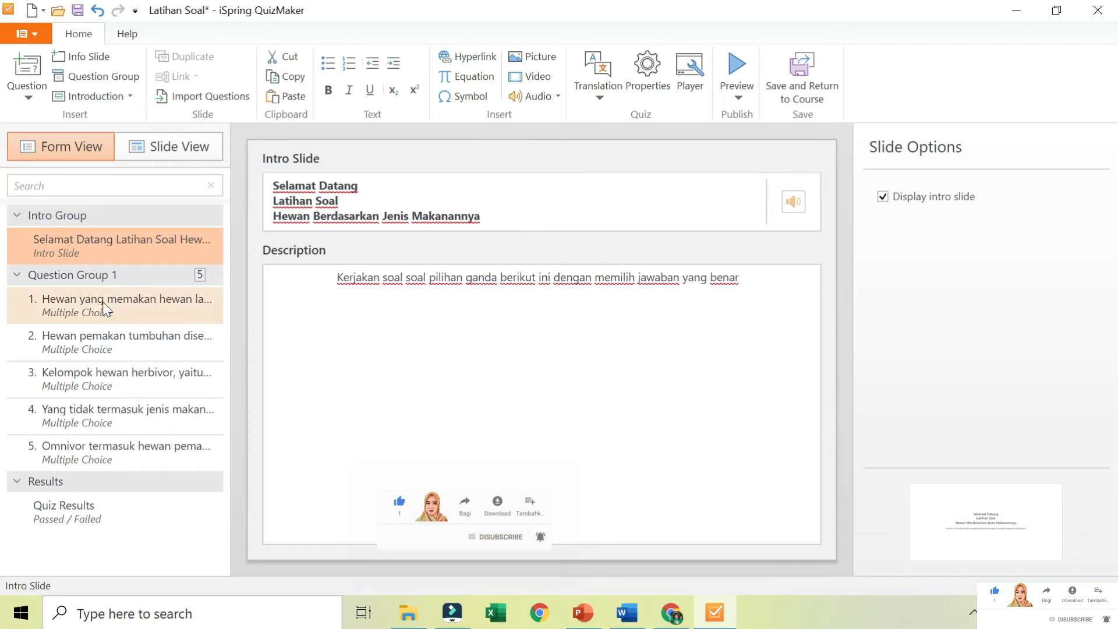
{"action": "left_click", "coordinate": [79, 239]}
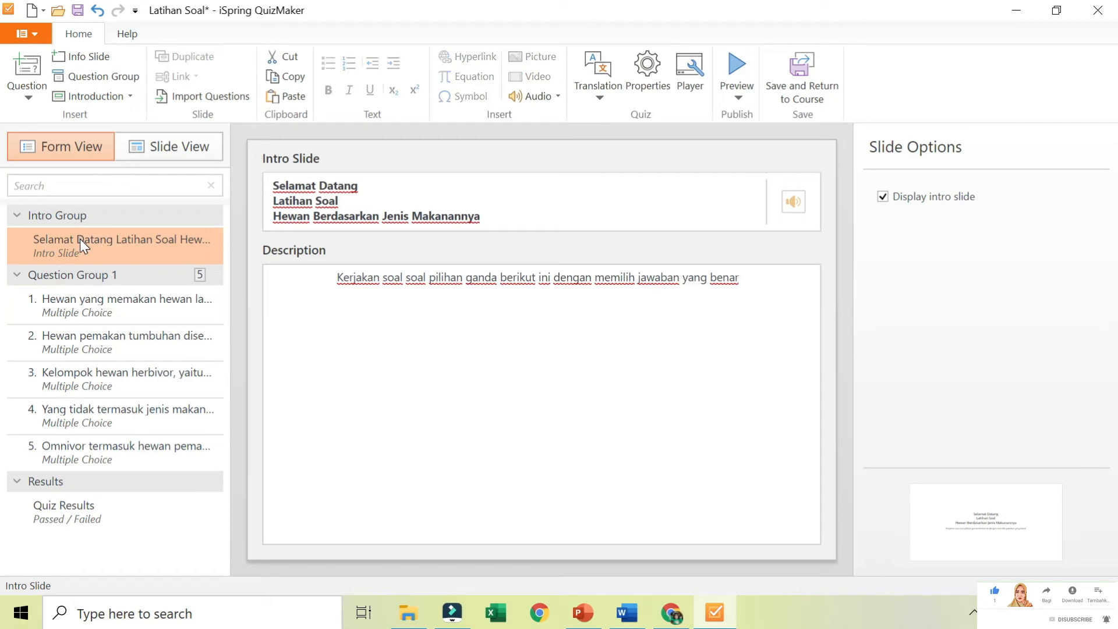